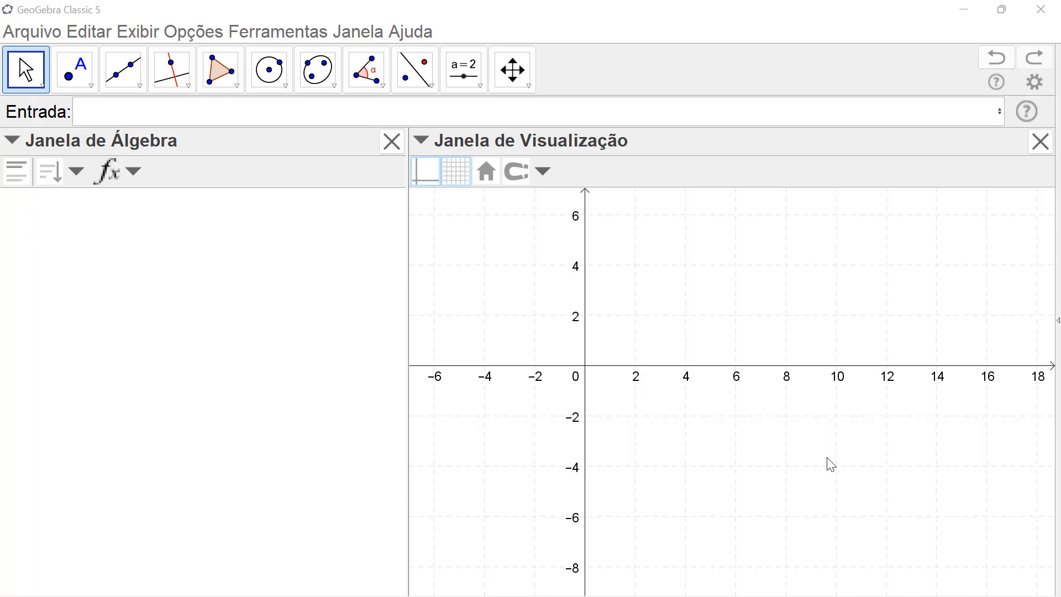
Place two free points A and B at about (2.32, 1.57) and (10.24, 2.34)
left_click(285, 86)
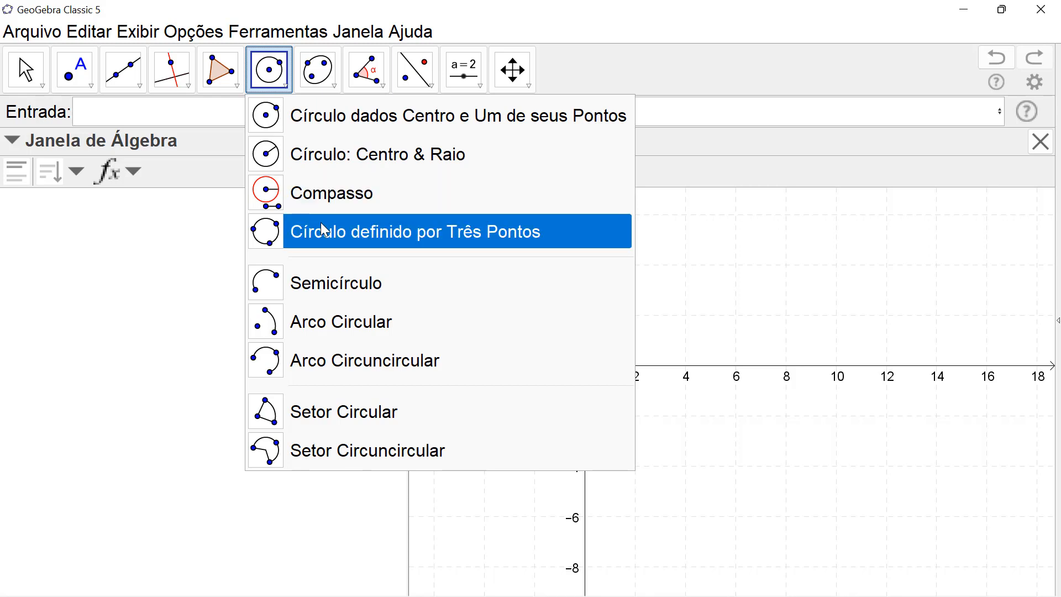
left_click(807, 317)
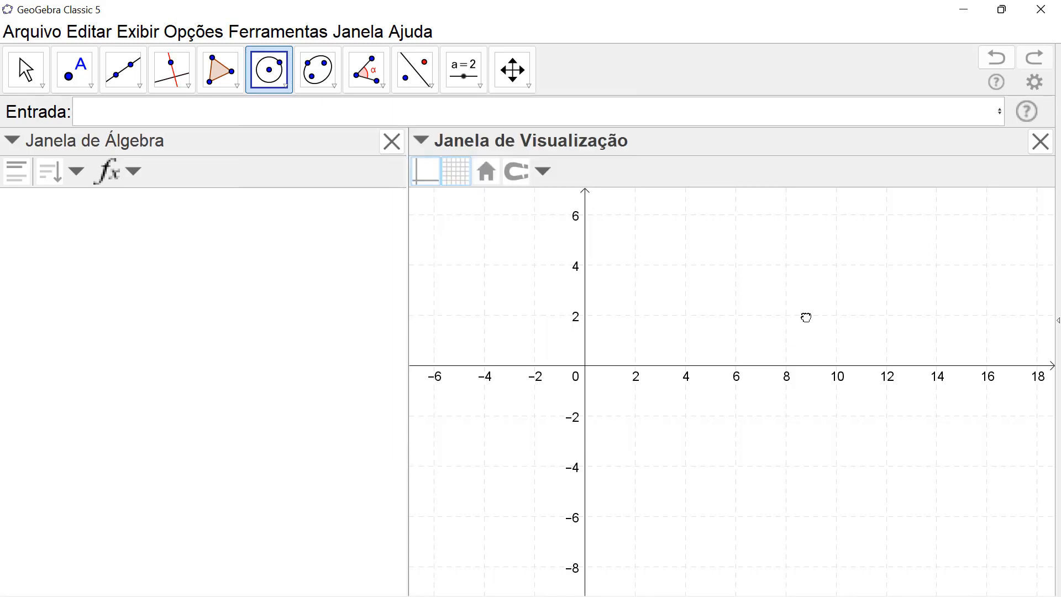
left_click(67, 76)
left_click(644, 326)
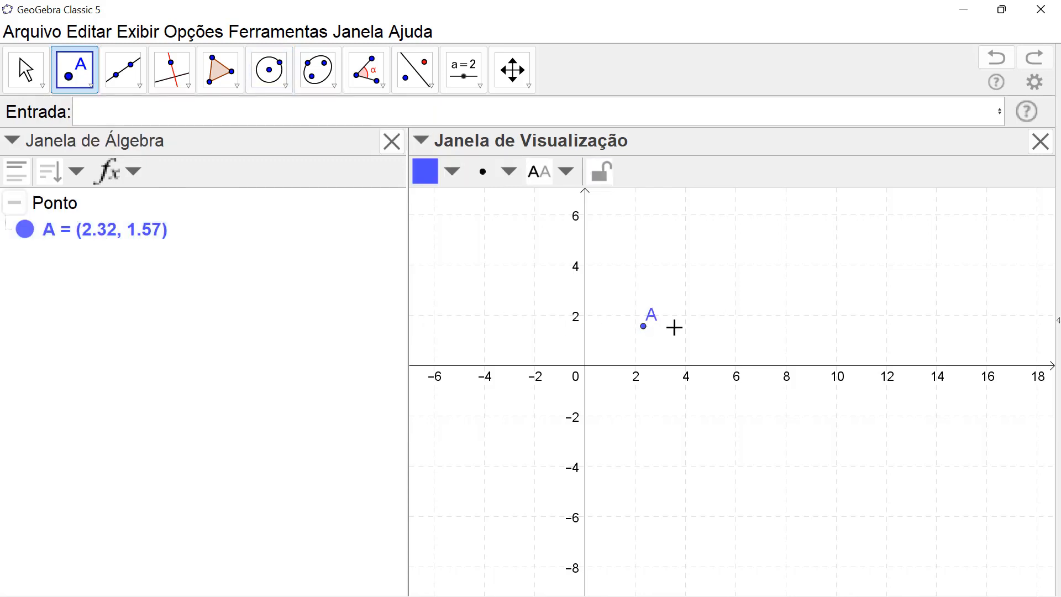
left_click(843, 307)
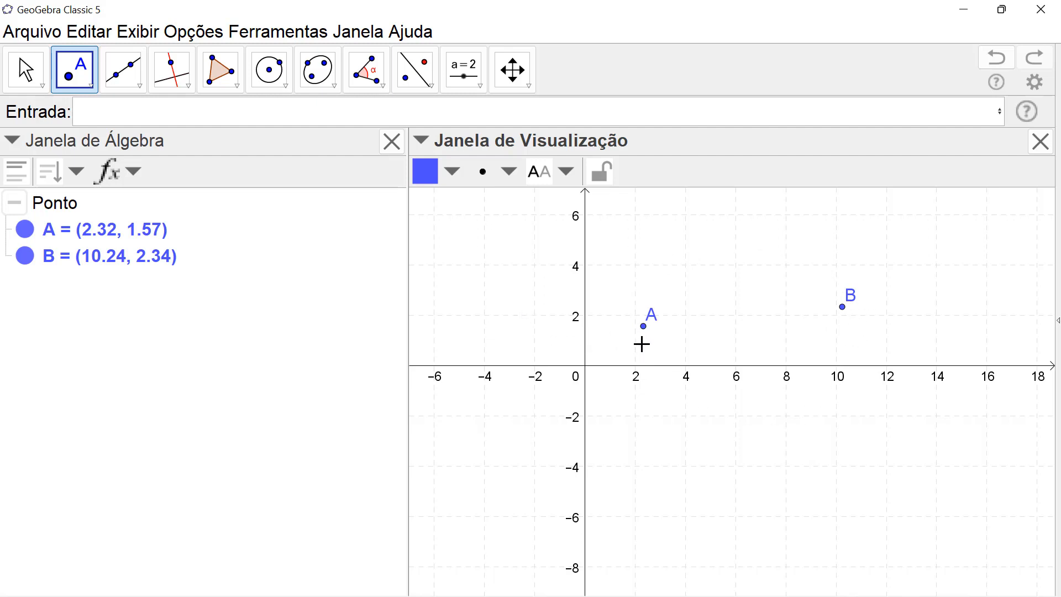
Construct the midpoint of points A and B
left_click(90, 85)
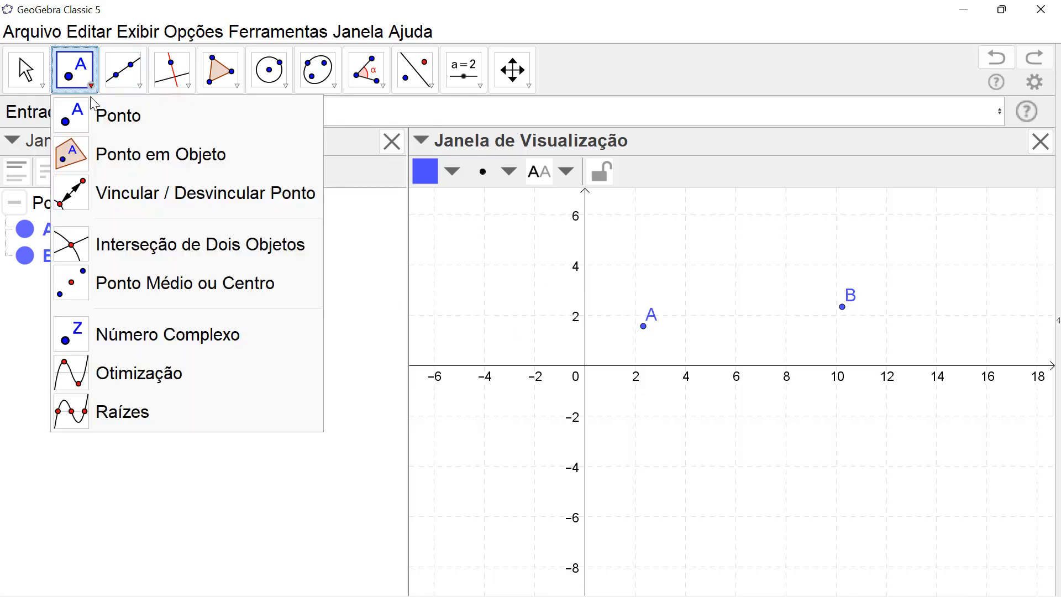
left_click(117, 295)
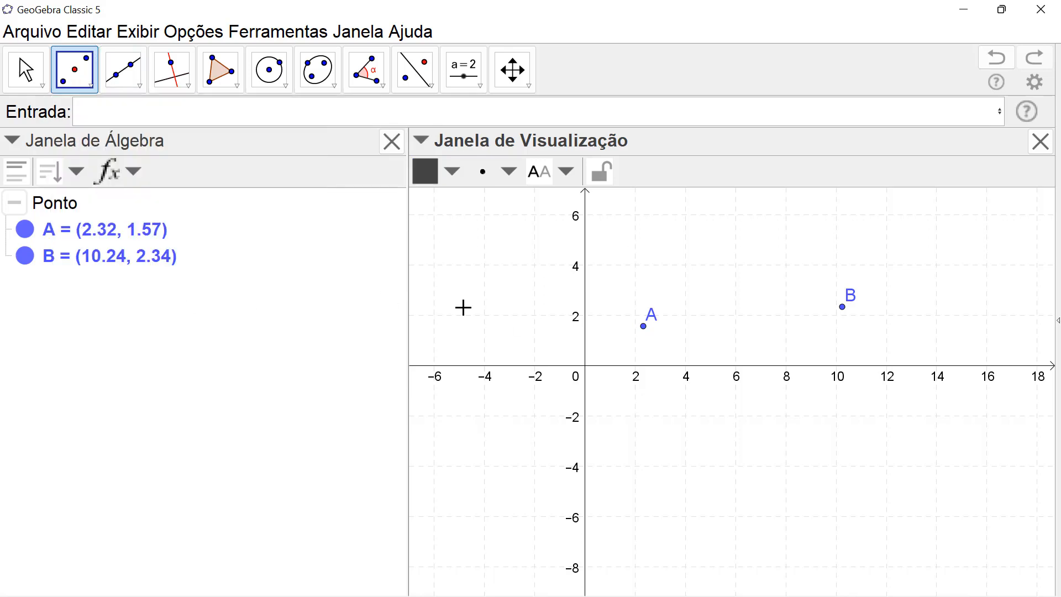
left_click(644, 326)
left_click(843, 310)
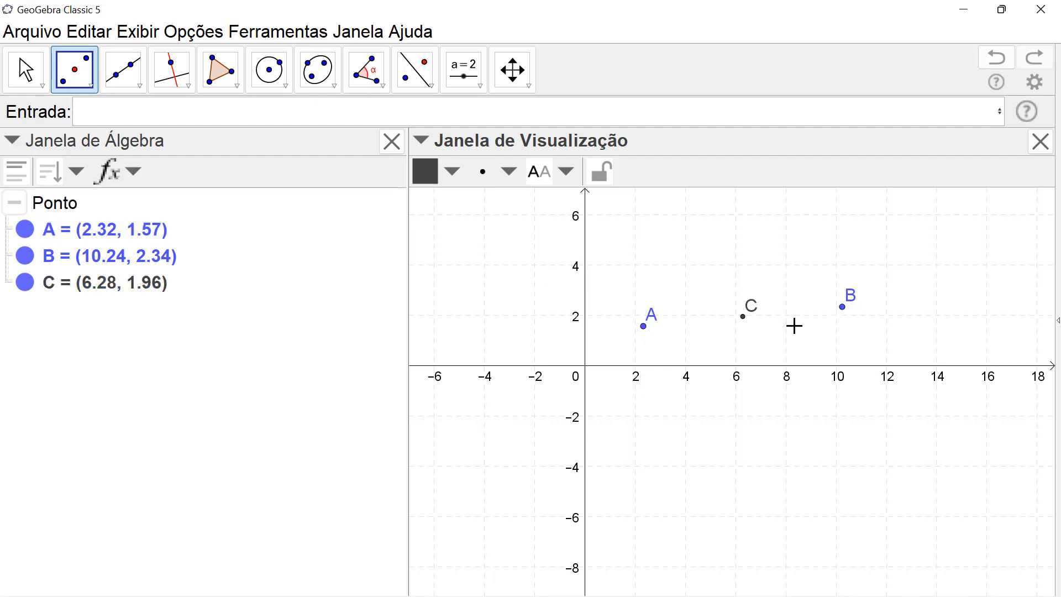
Draw a circle centred on the midpoint of A and B that passes through point A
left_click(269, 69)
left_click(743, 317)
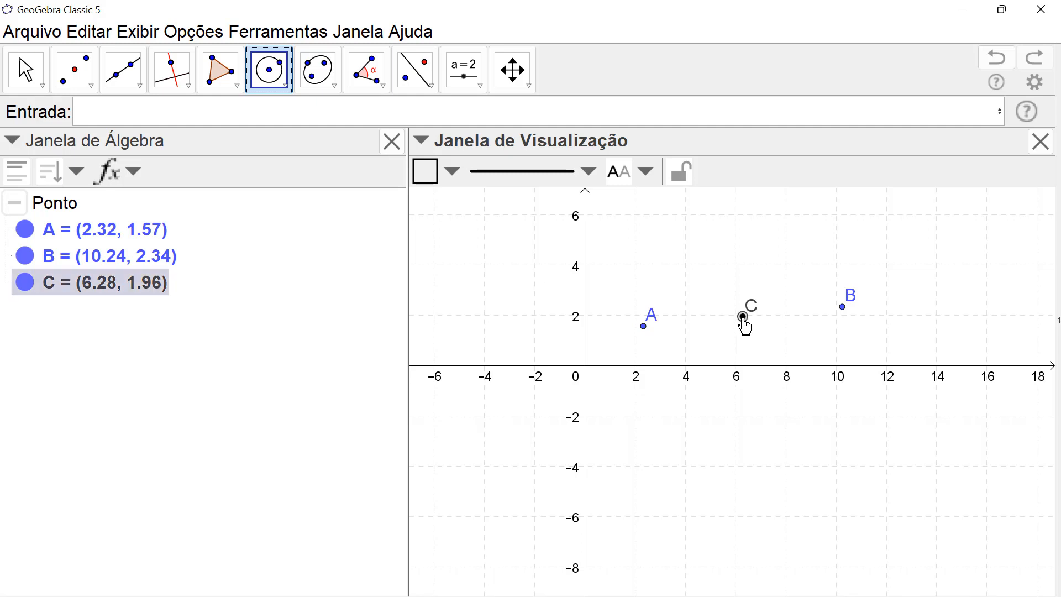
left_click(645, 331)
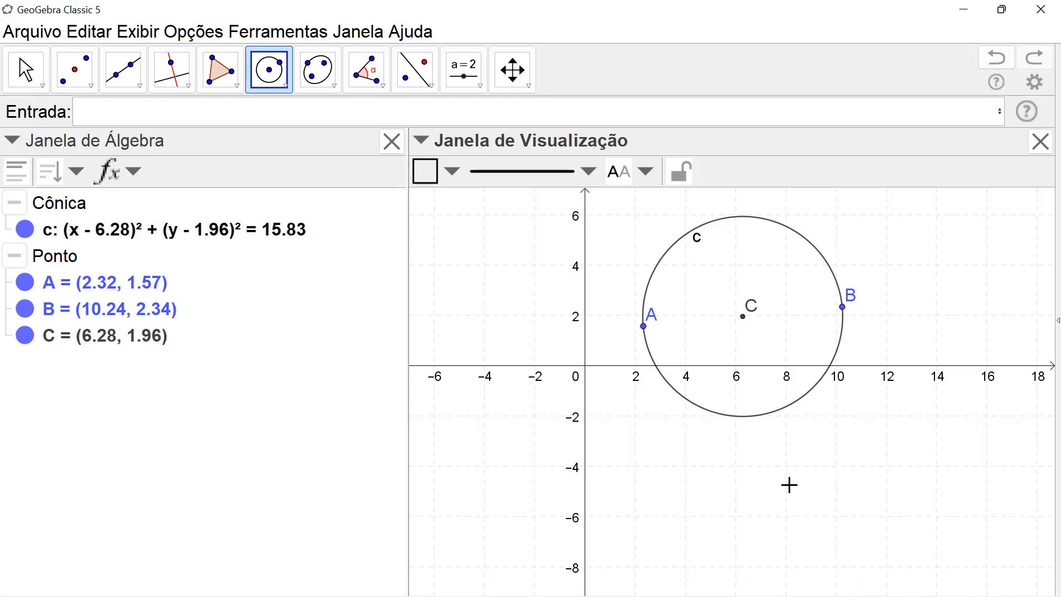
Hide the coordinate axes and the grid in the graphics view
right_click(733, 454)
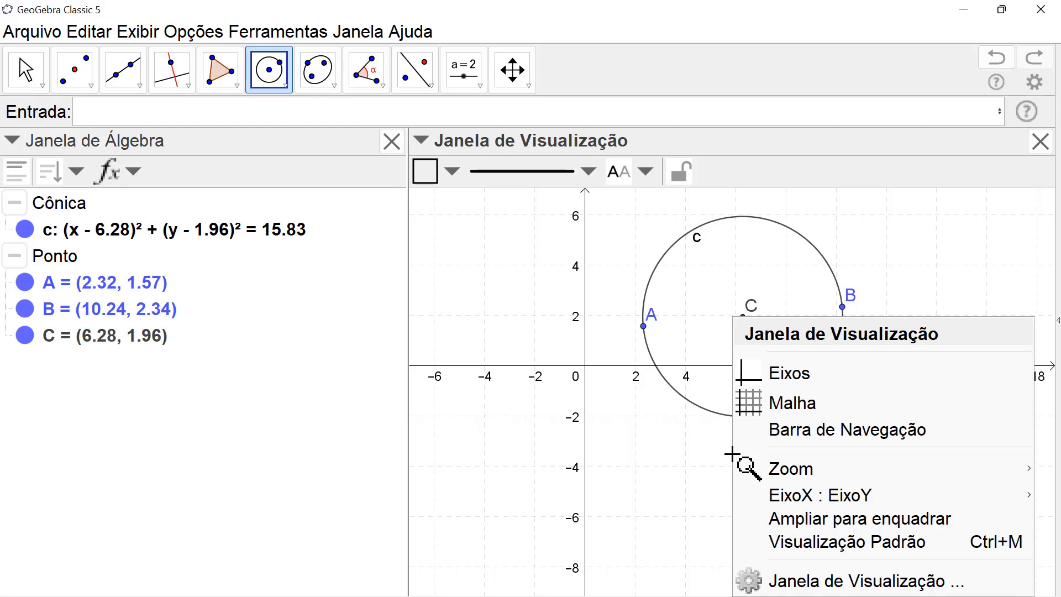
left_click(753, 378)
right_click(739, 446)
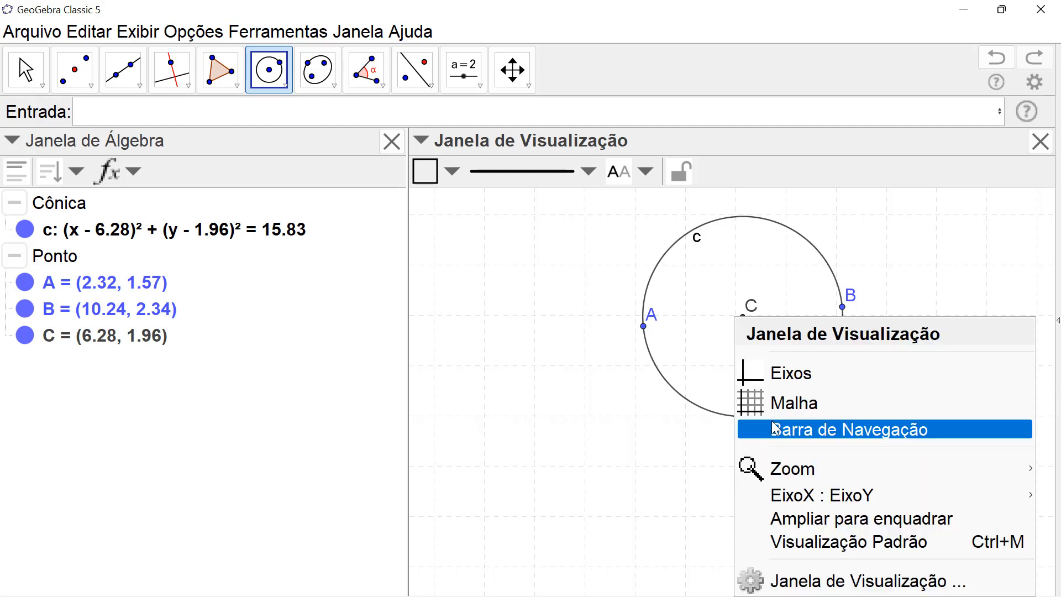
left_click(778, 403)
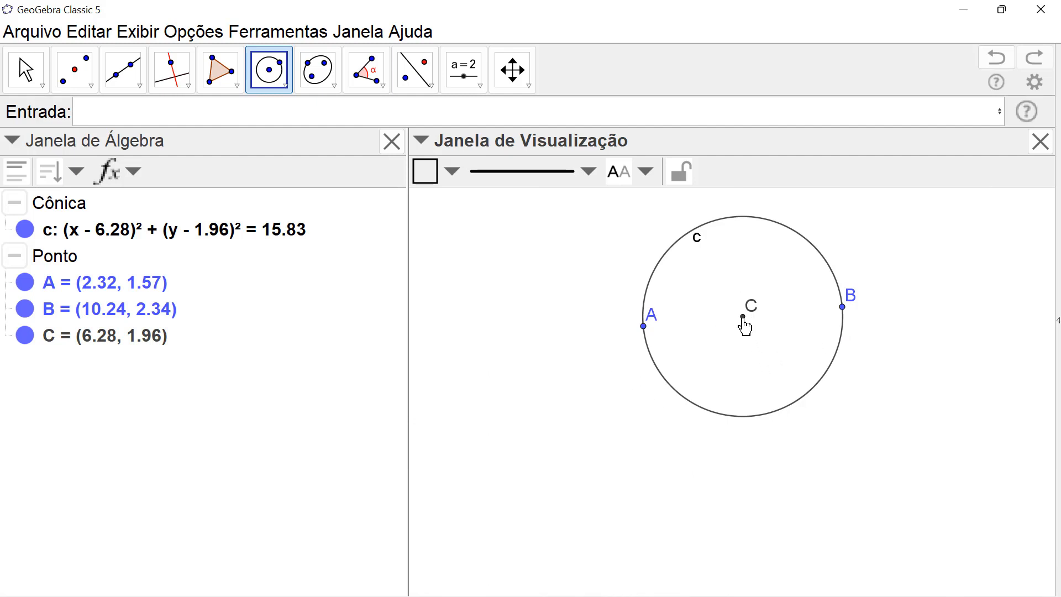
Hide the centre point C and the circle's label
right_click(743, 318)
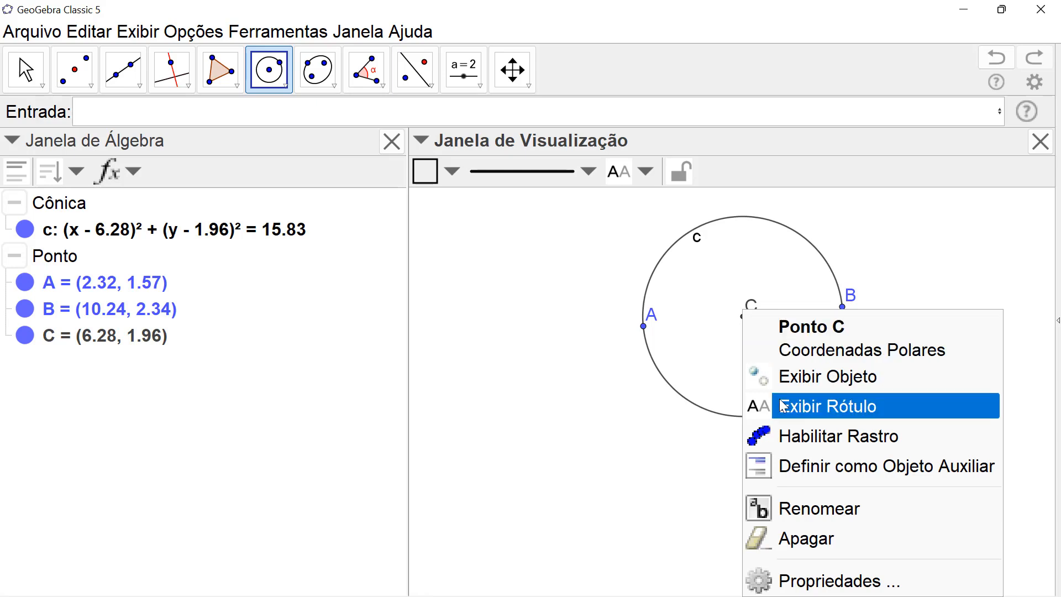
left_click(788, 381)
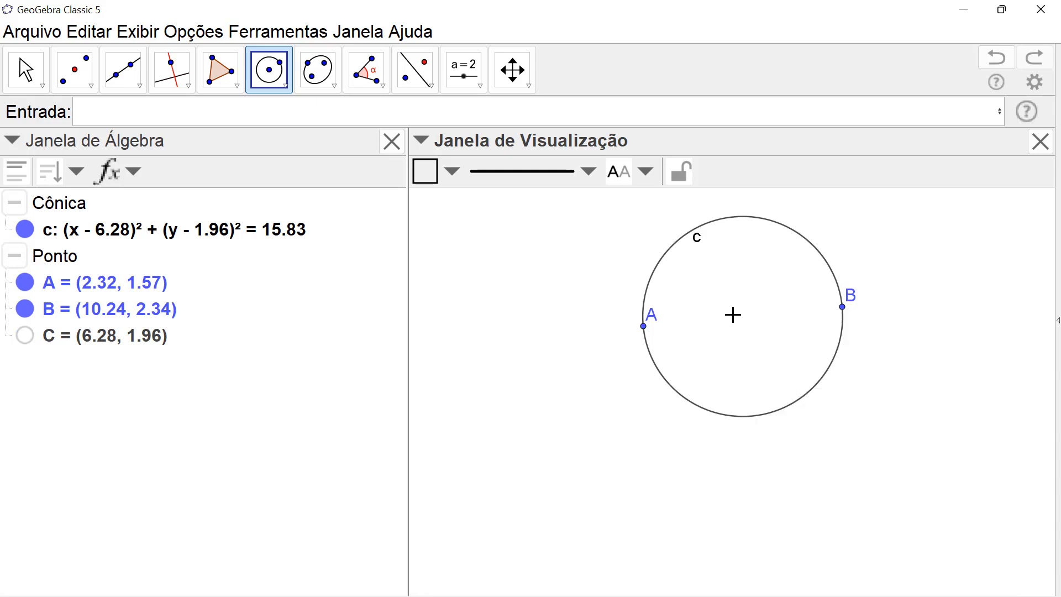
right_click(691, 236)
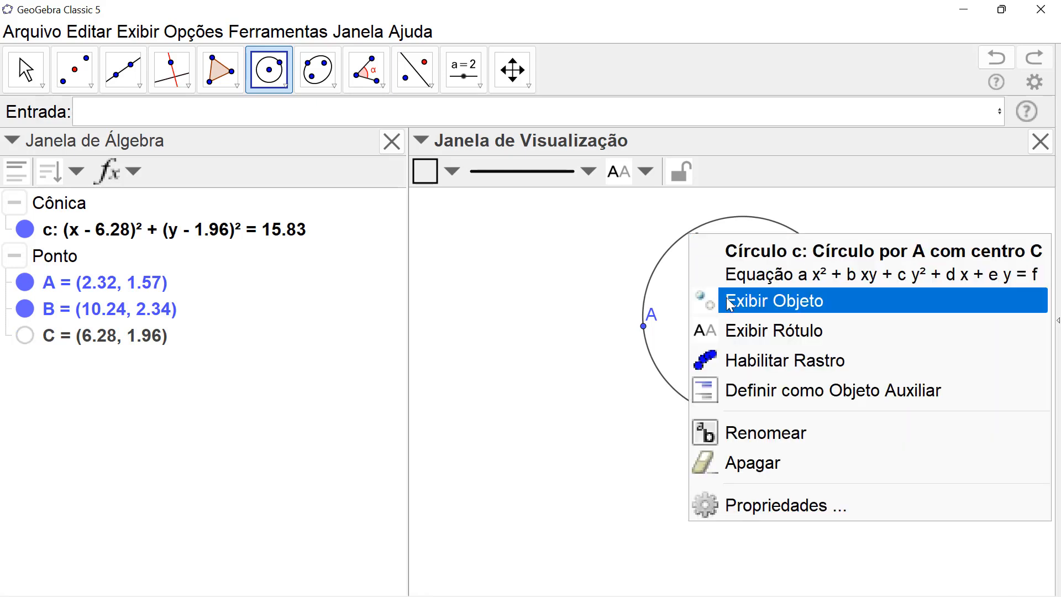
left_click(735, 331)
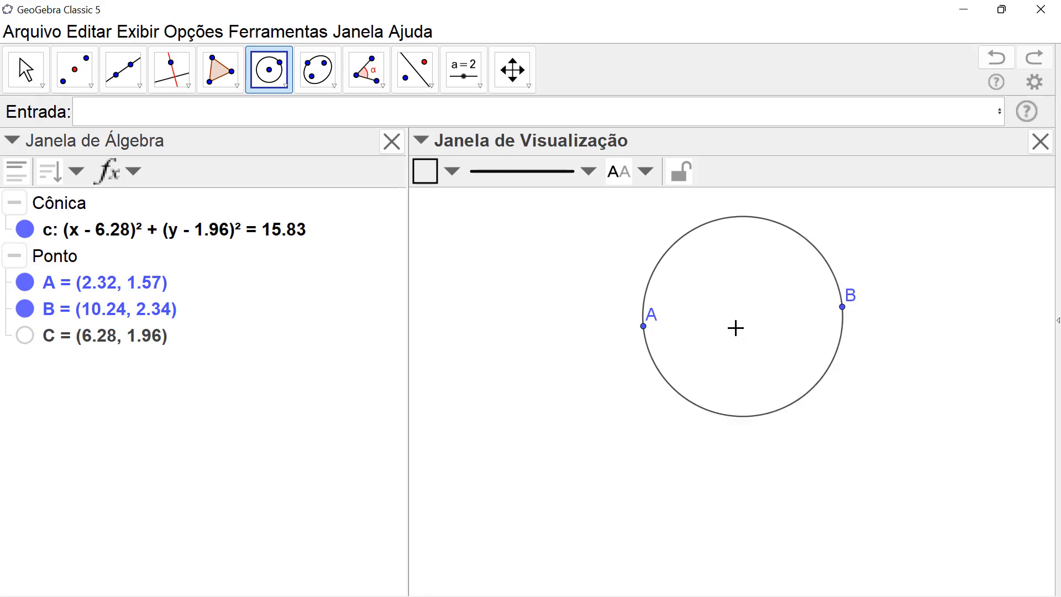
Change the circle's colour to bright green, without any extra point on the circle
left_click(652, 359)
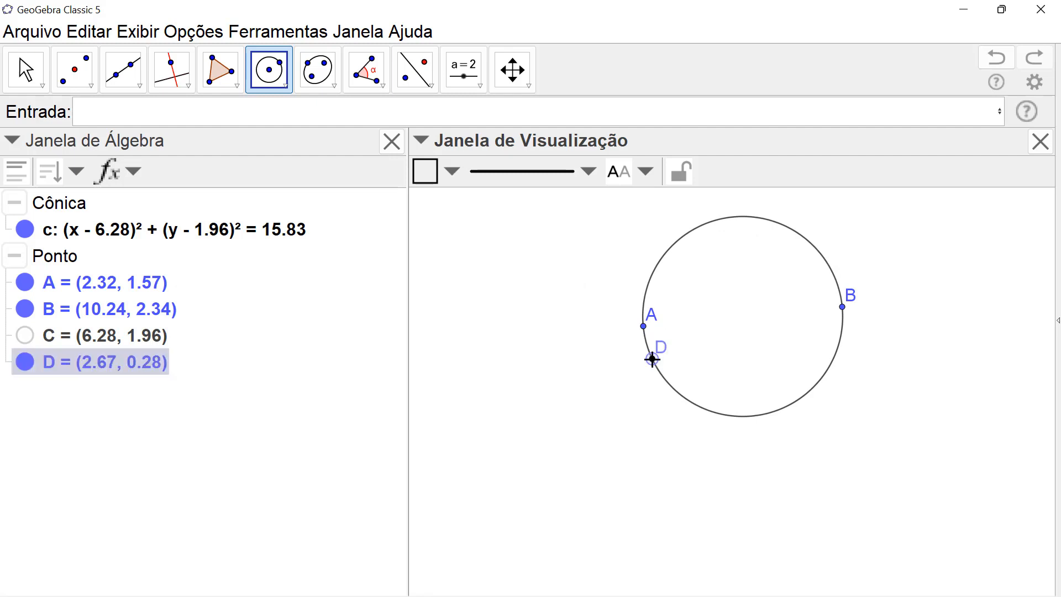
key("ctrl+z")
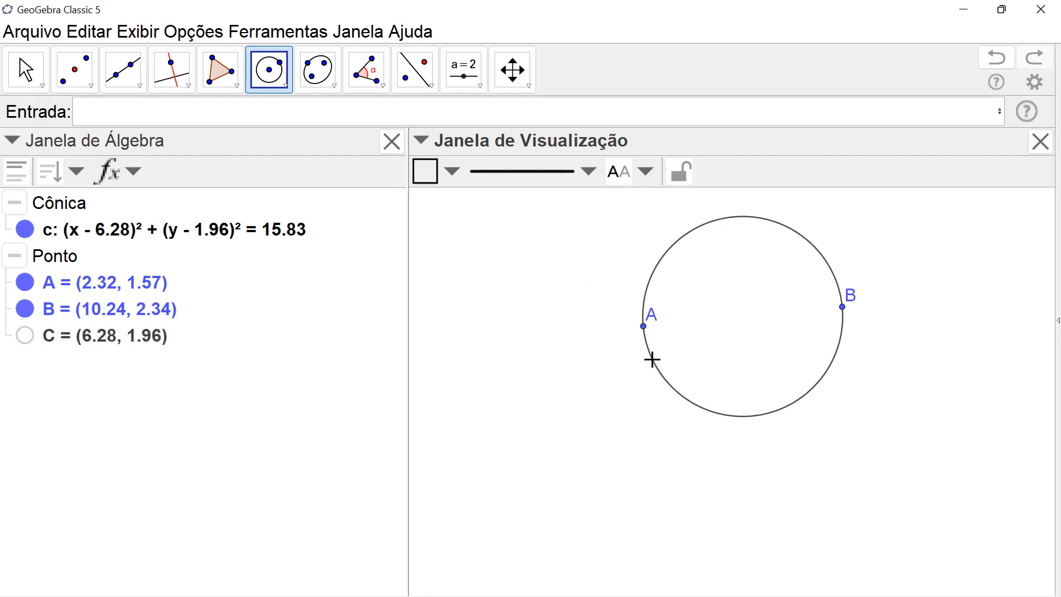
left_click(47, 79)
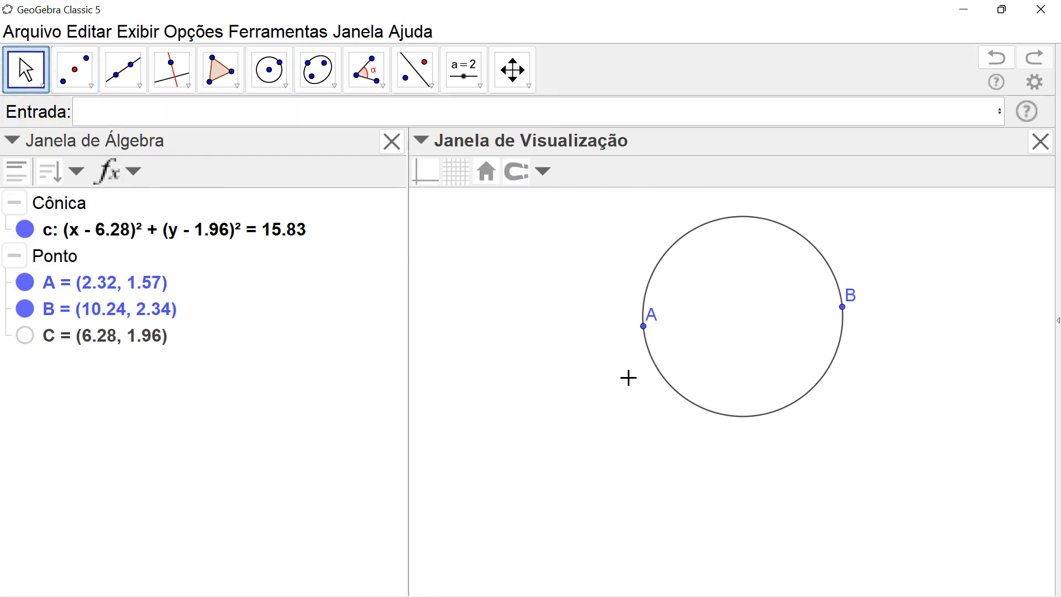
left_click(661, 379)
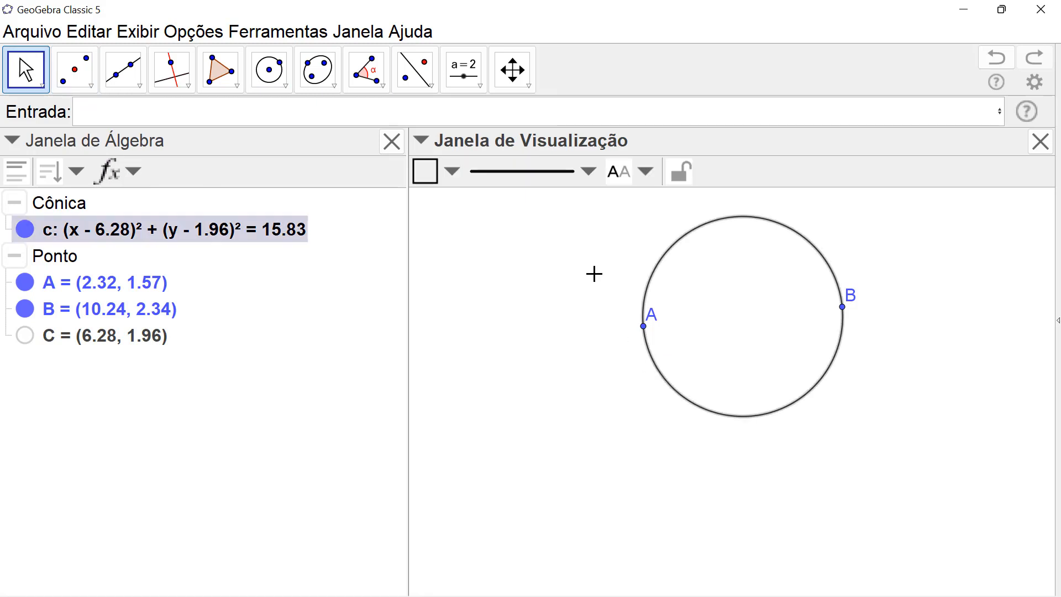
left_click(453, 173)
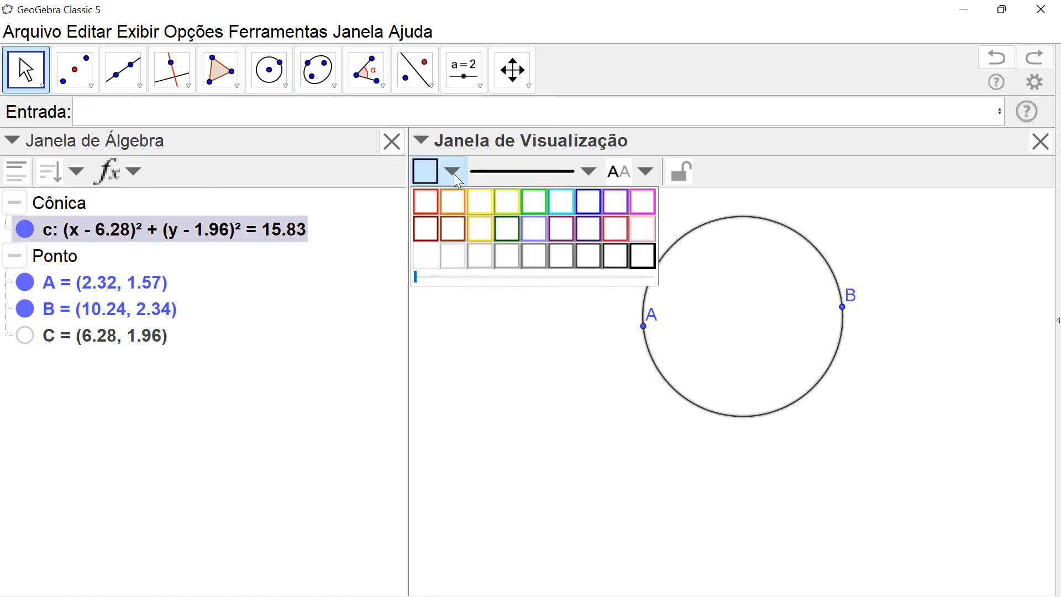
left_click(537, 200)
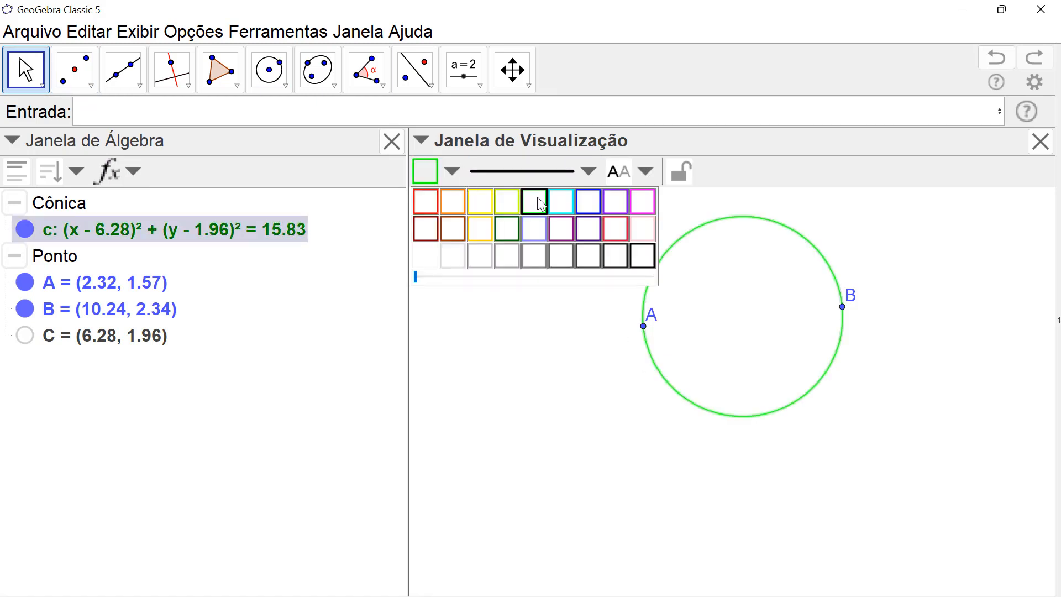
left_click(535, 423)
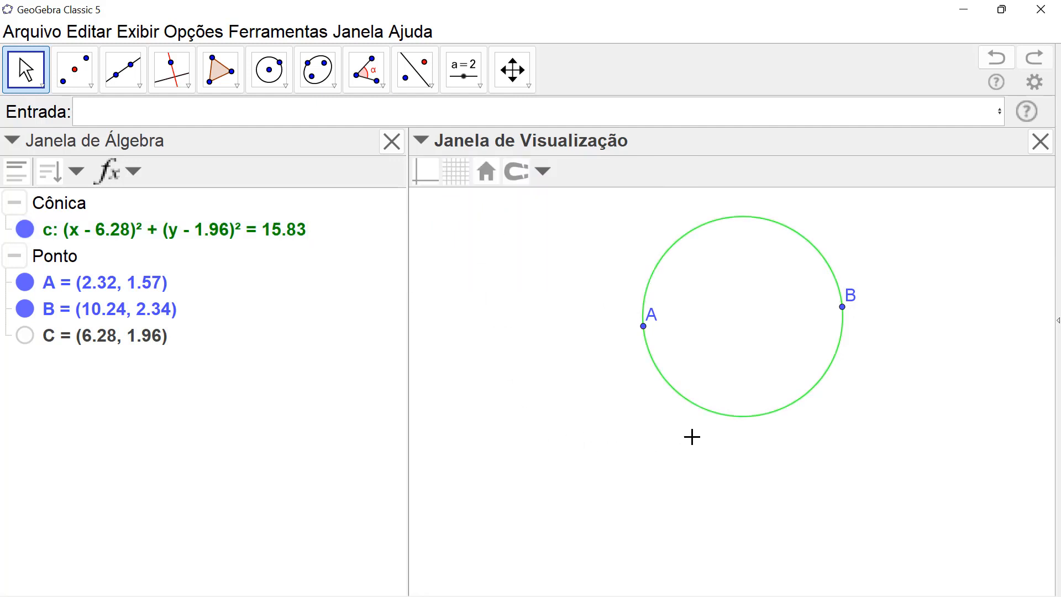
Increase the circle's line thickness to about 10 in its style properties
right_click(682, 400)
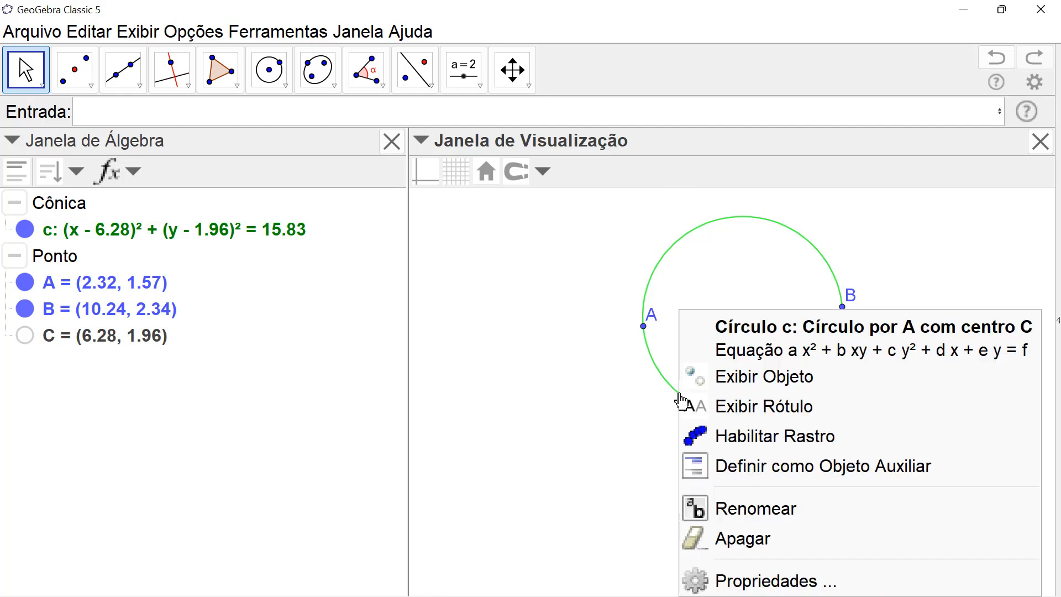
left_click(731, 579)
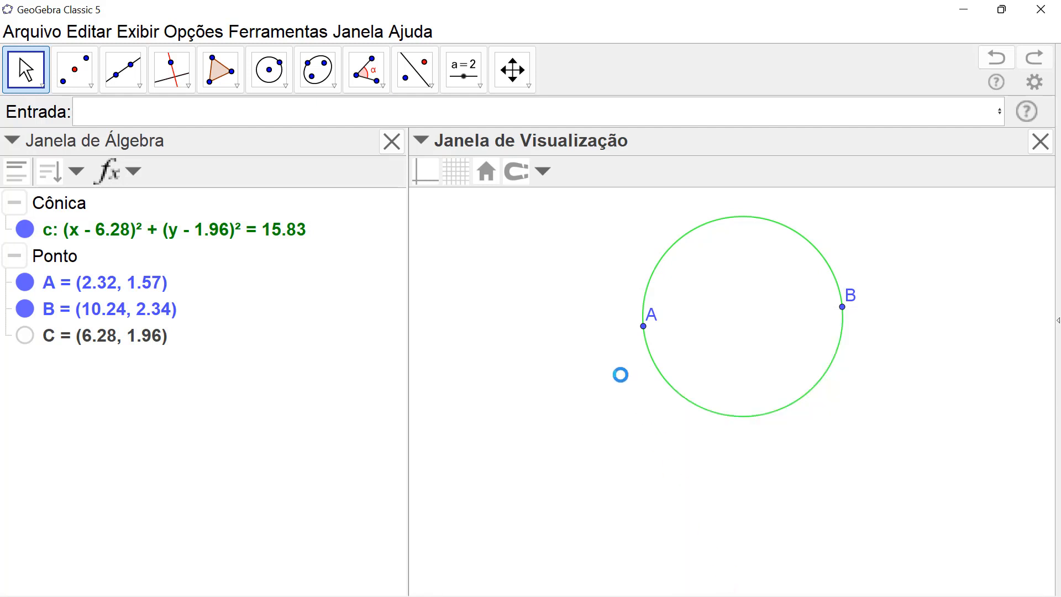
left_click(724, 208)
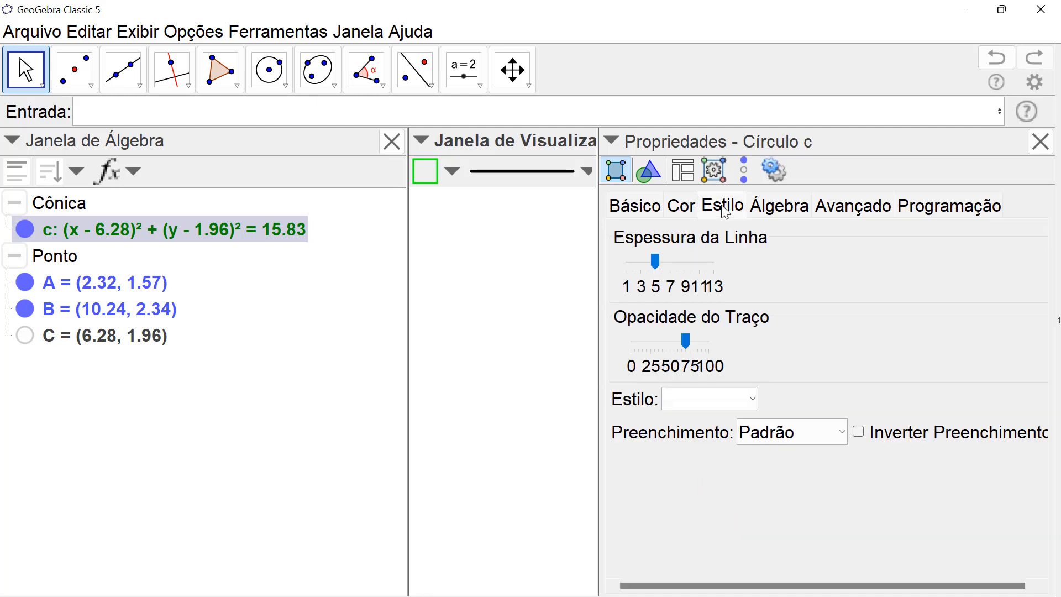
left_click_drag(656, 262, 688, 262)
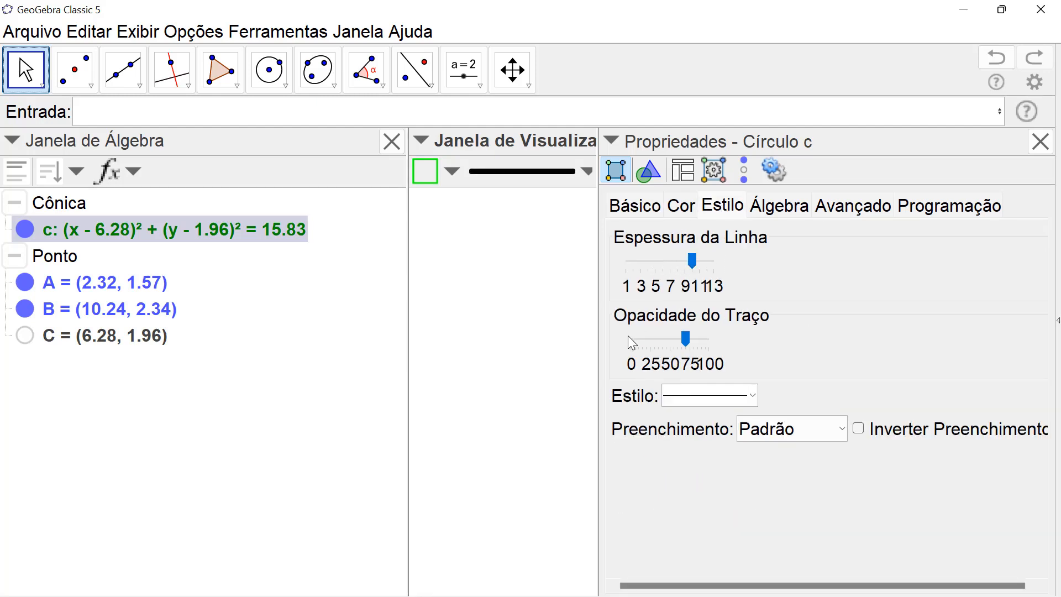
left_click(1041, 142)
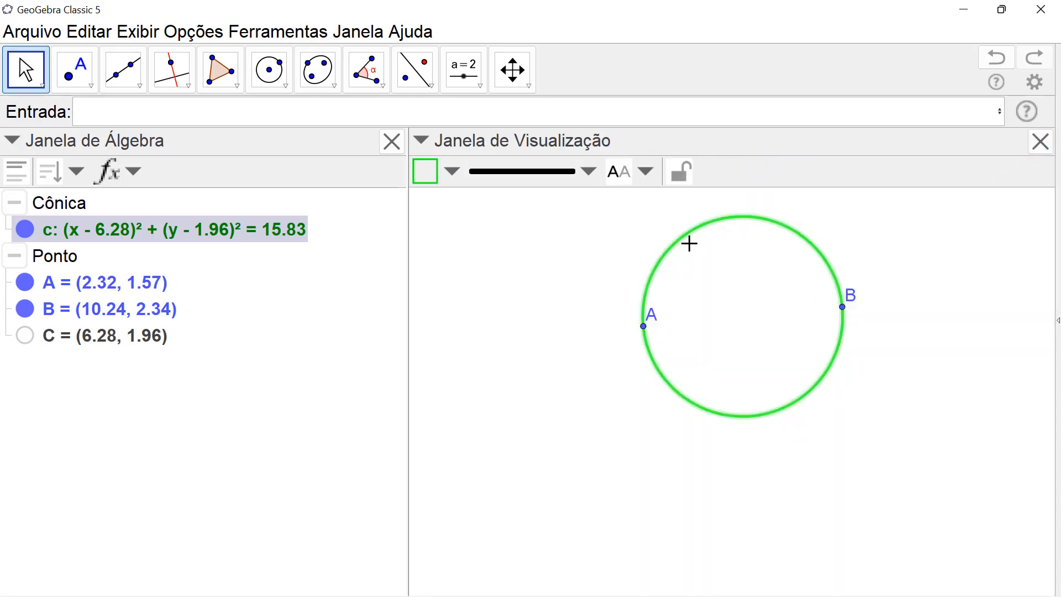
Export the graphics view as a Portable Network Graphics (png) image and save it as CirculoDiametro in Downloads
left_click(736, 316)
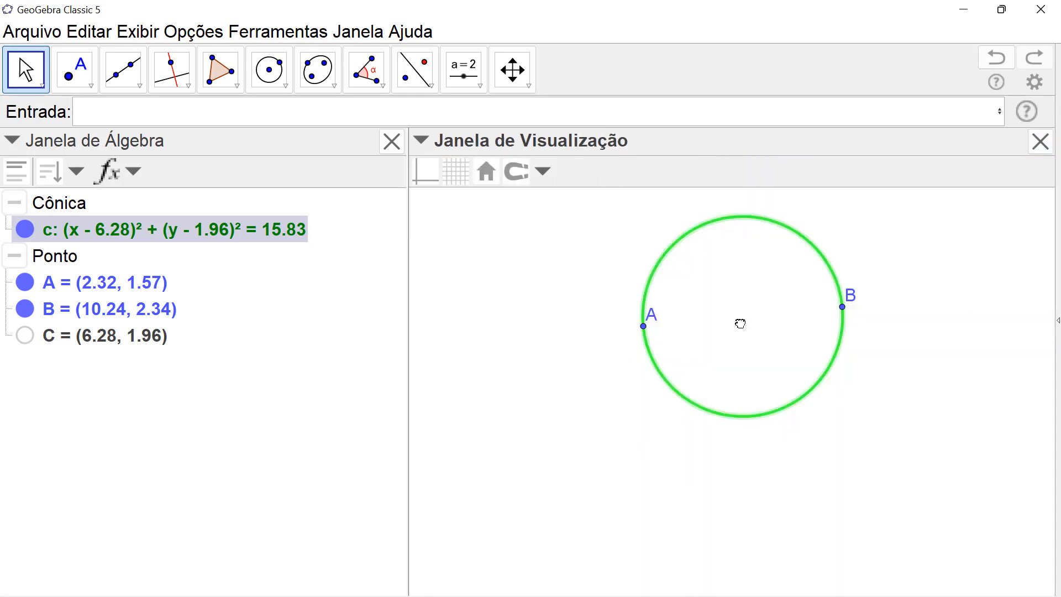
left_click_drag(741, 322, 716, 379)
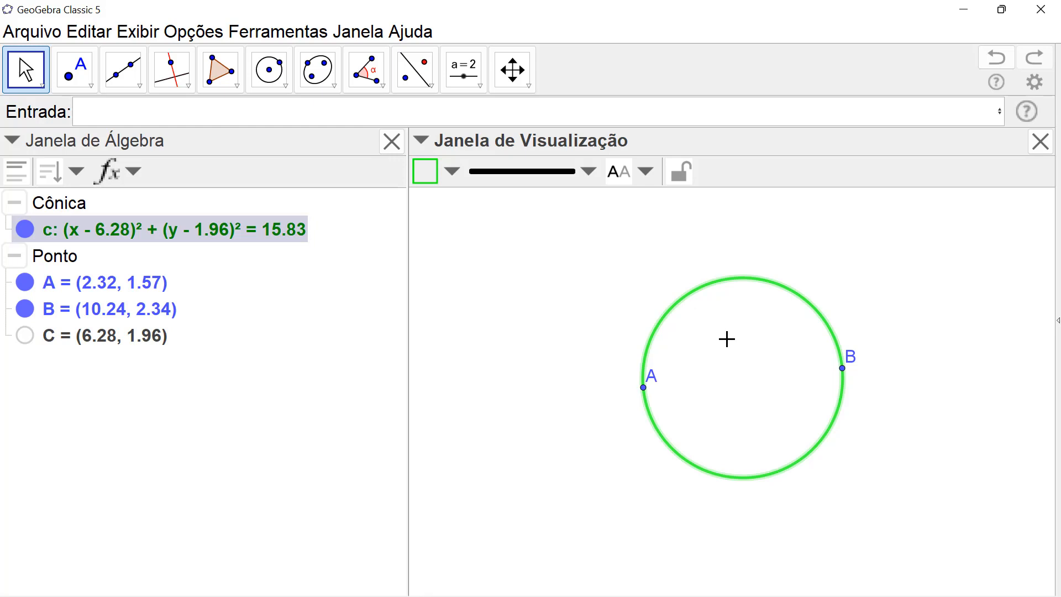
left_click(25, 34)
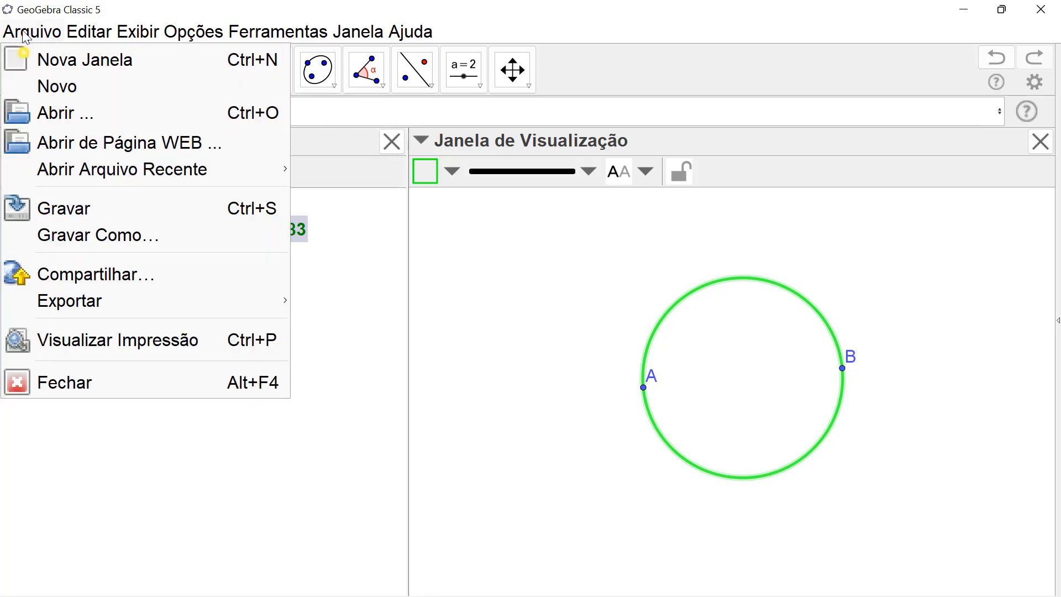
mouse_move(45, 301)
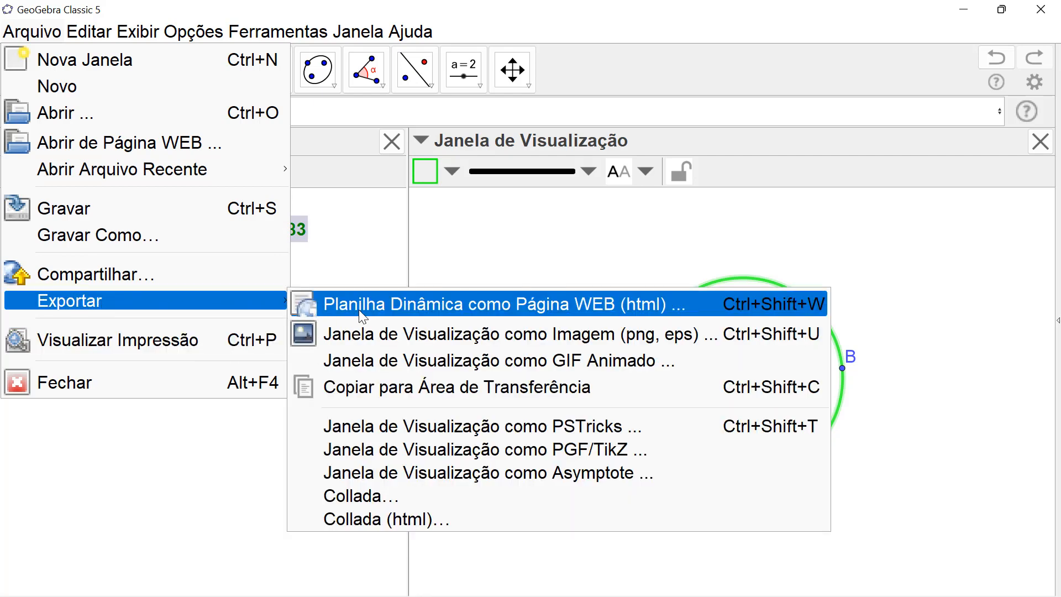
left_click(475, 334)
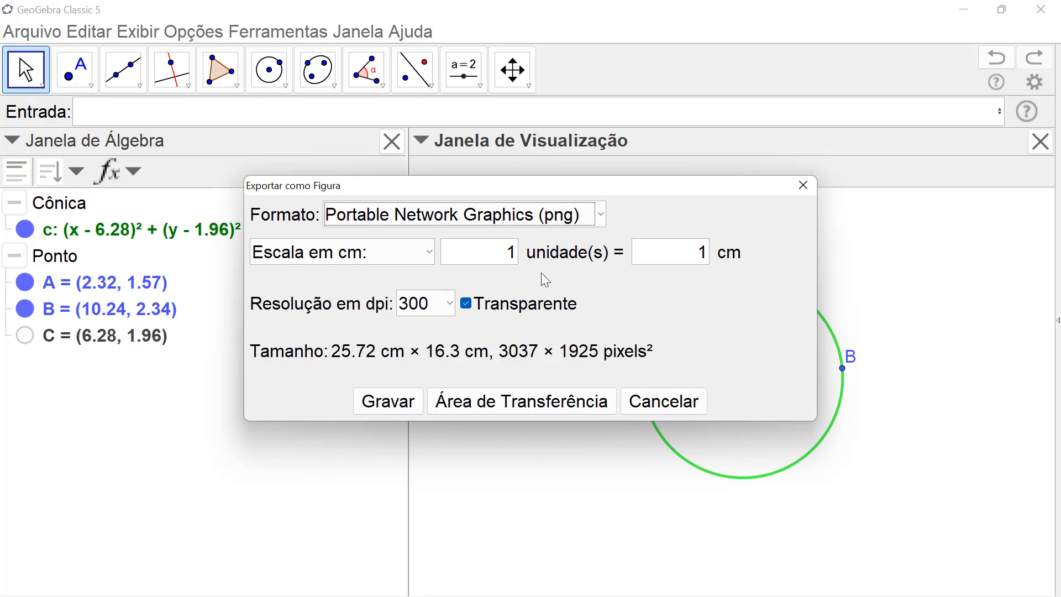
left_click(603, 214)
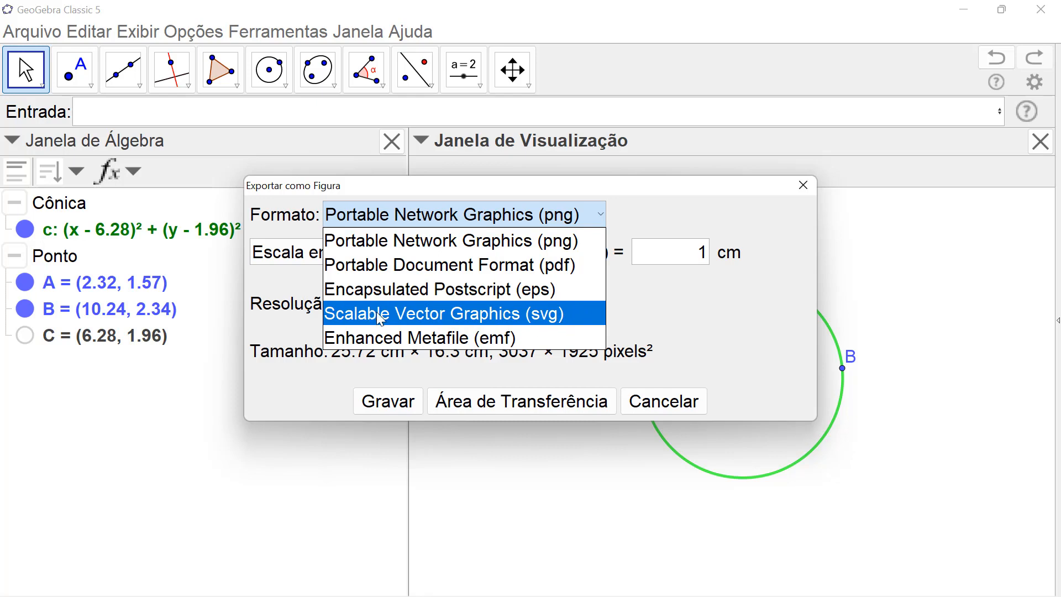
left_click(552, 248)
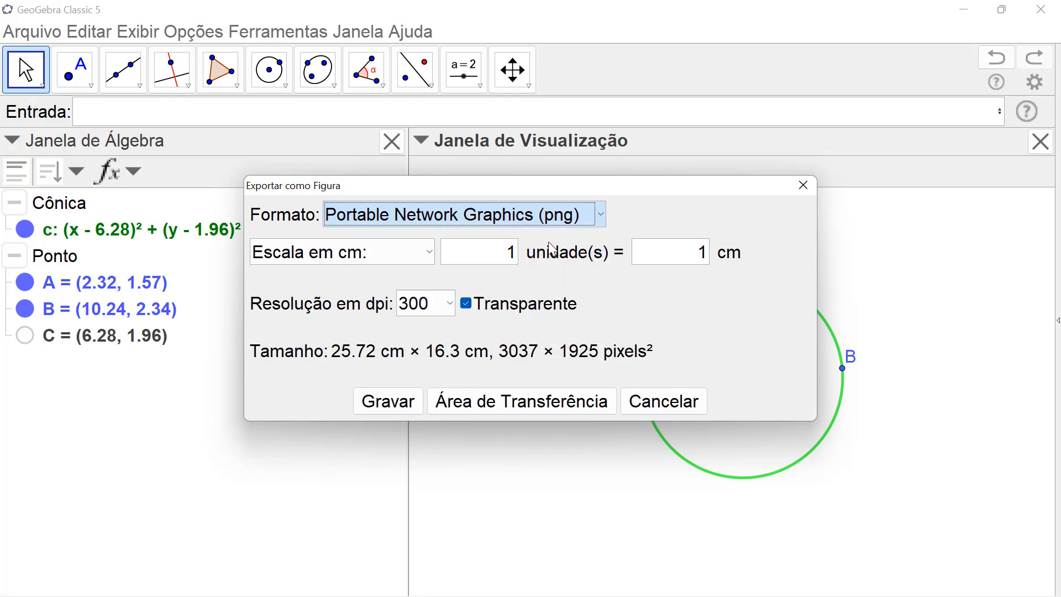
left_click(388, 405)
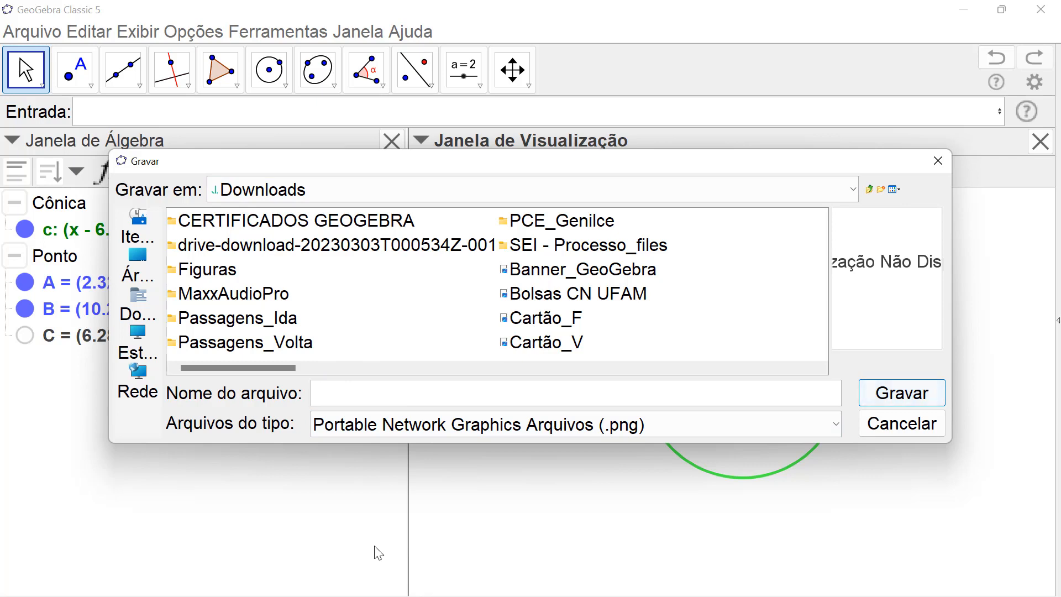
type("CirculoDiametro")
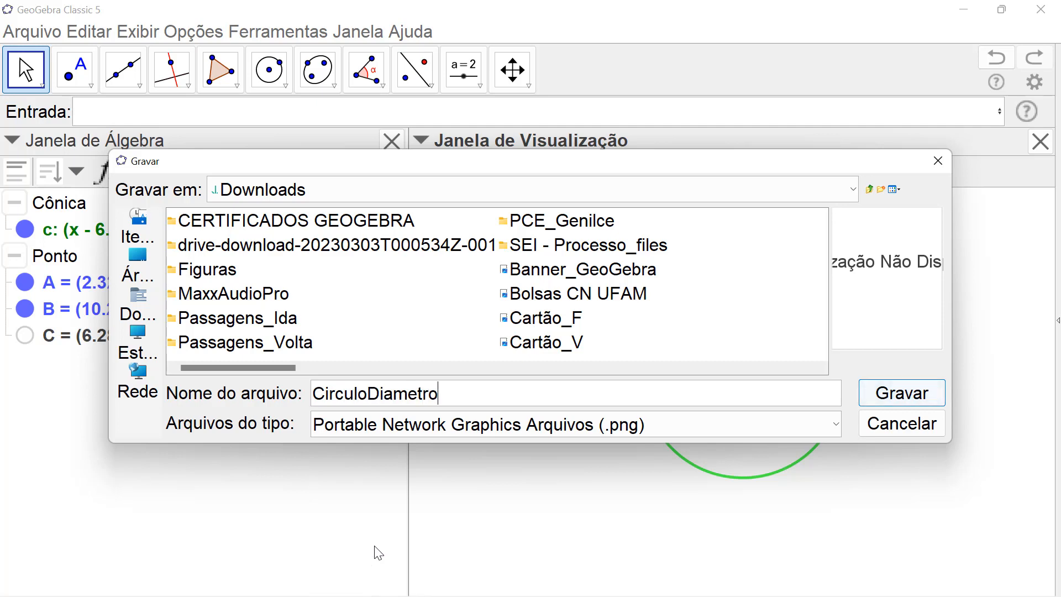
left_click(912, 394)
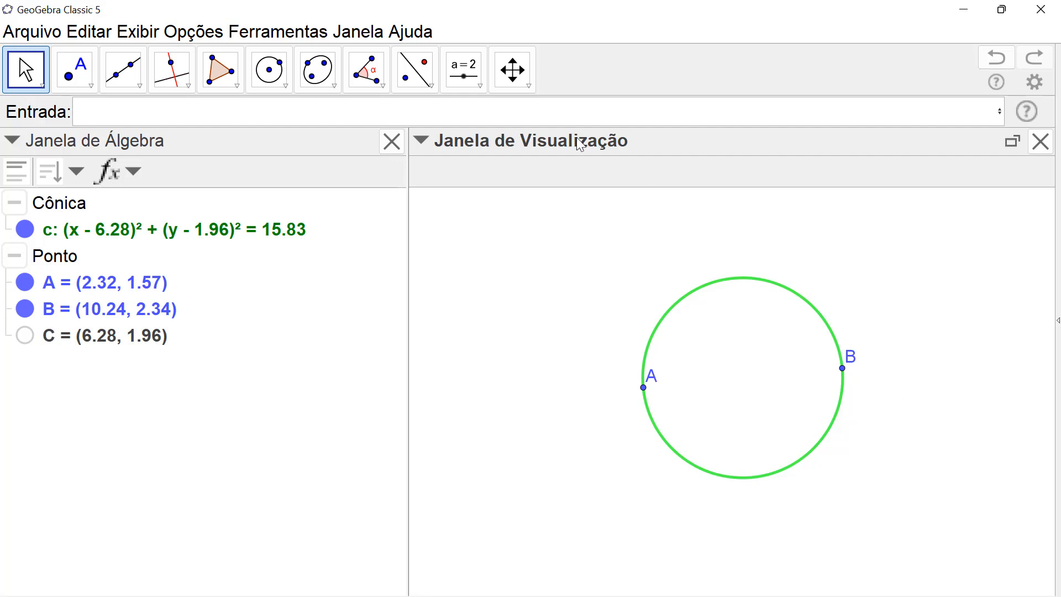
Begin creating a new custom tool with circle c as the output object and points A and B as the input objects
left_click(268, 32)
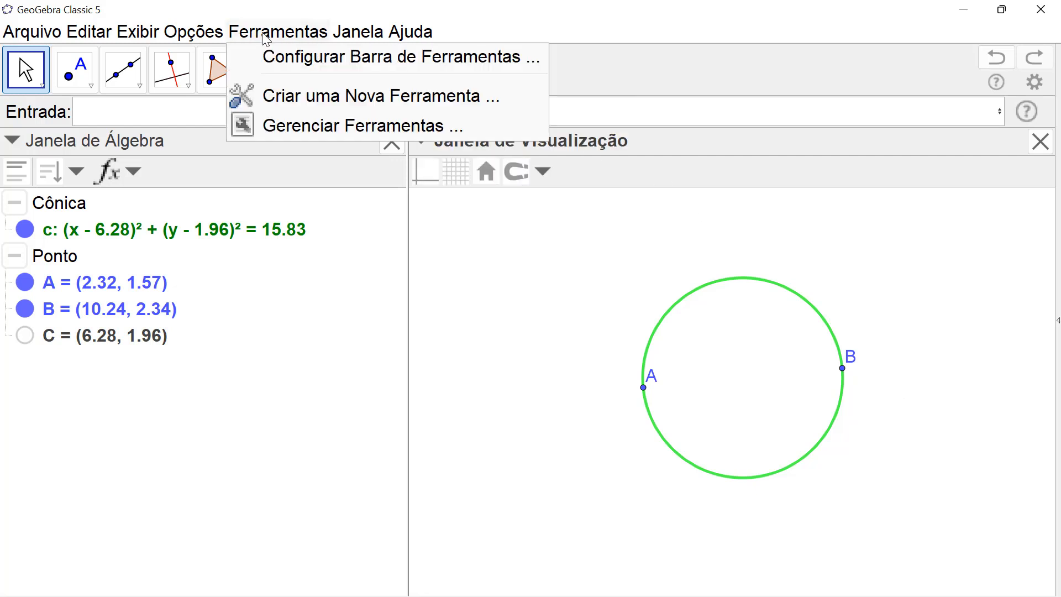
left_click(295, 104)
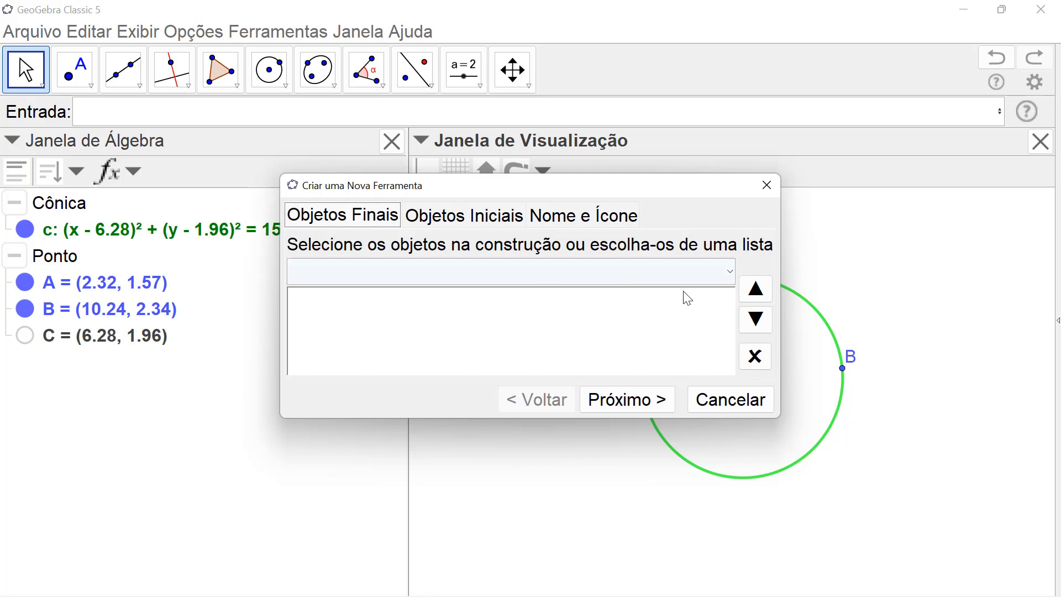
left_click(730, 275)
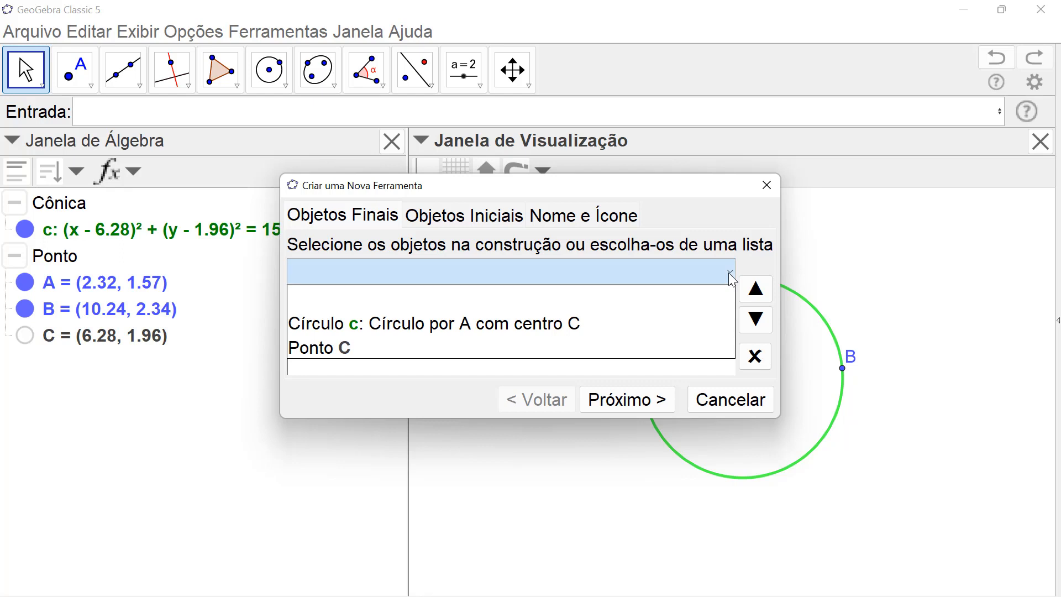
left_click(546, 324)
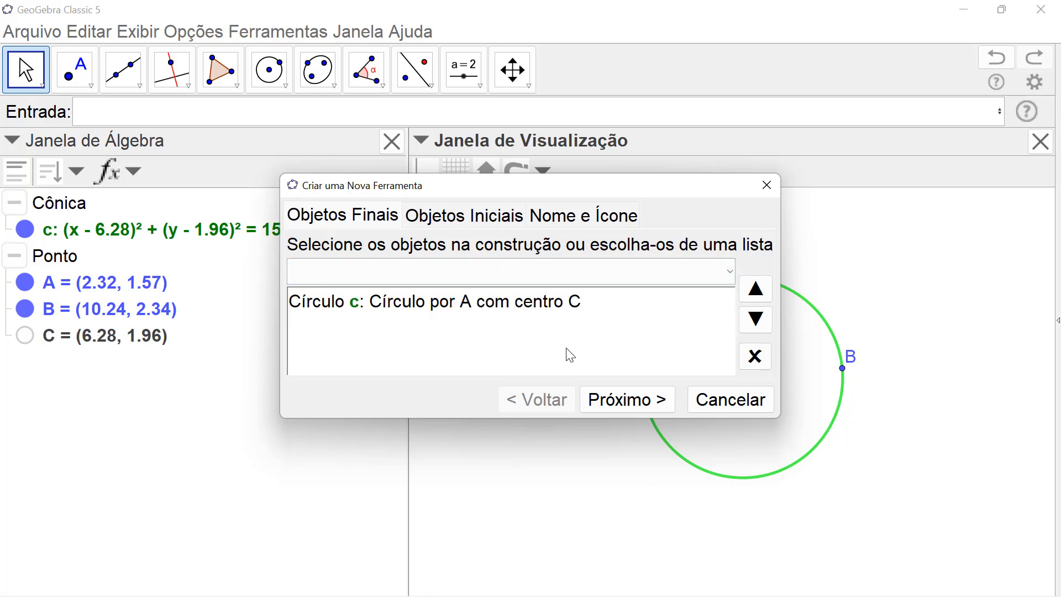
left_click(614, 399)
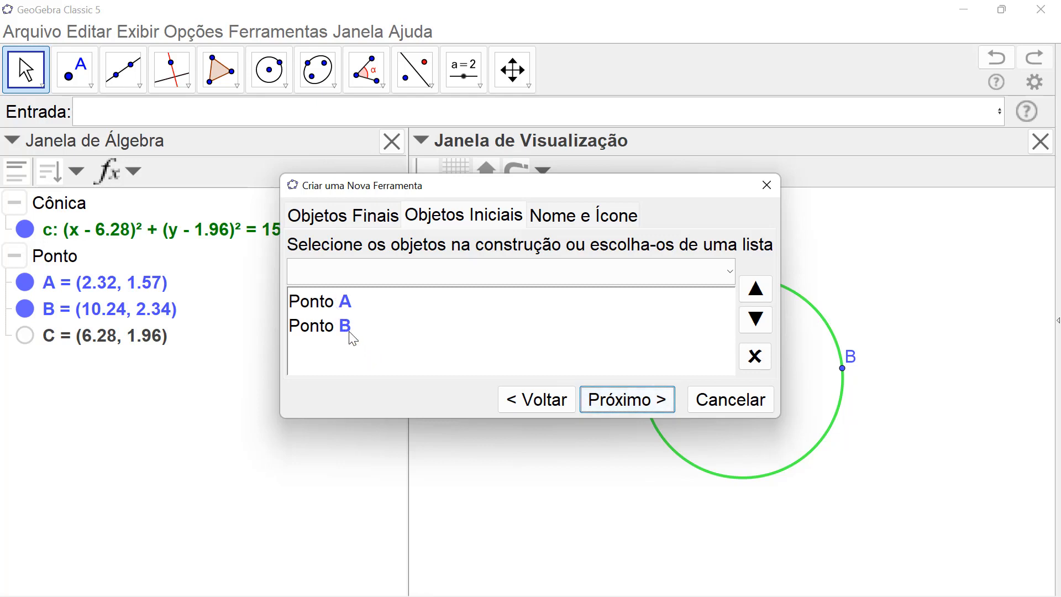
left_click(637, 405)
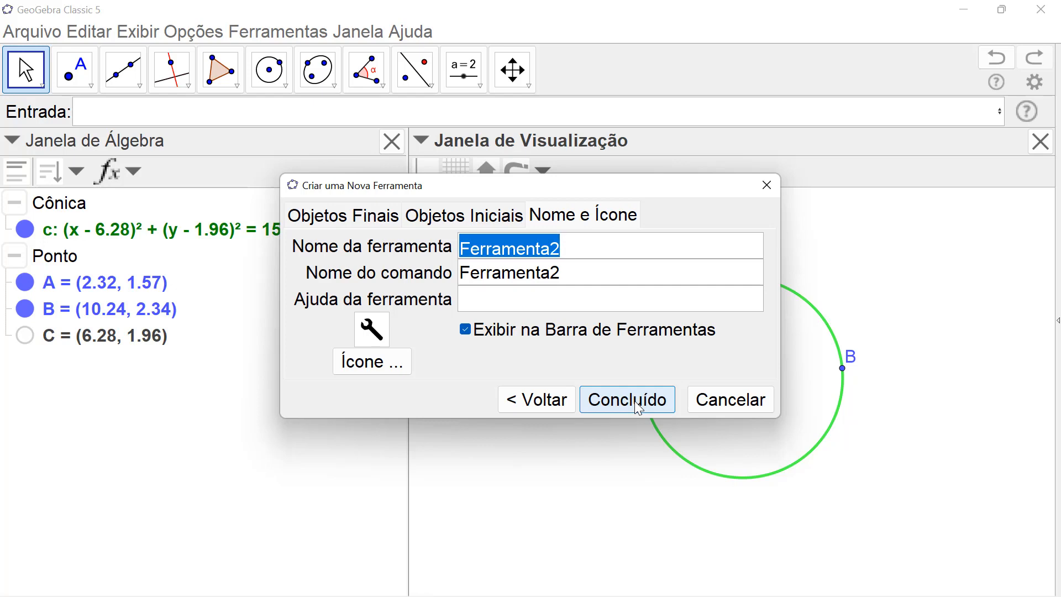
Name the new tool "Círculo Diâmetro", with CírculoDiâmetro as its command name
type("Circu")
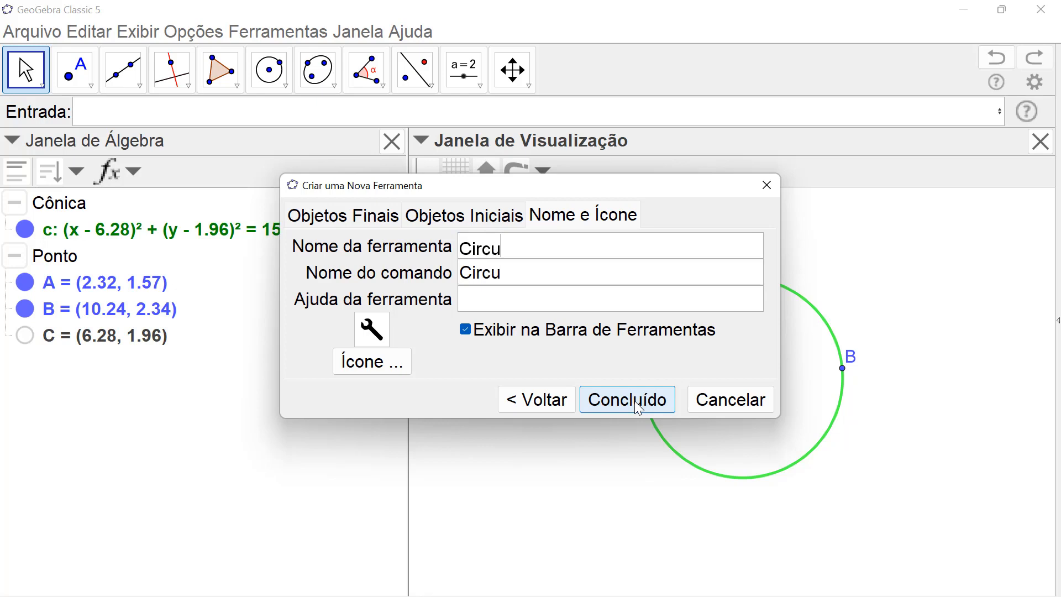
type("lo")
key("BackSpace")
key("BackSpace")
key("BackSpace")
key("BackSpace")
key("BackSpace")
key("BackSpace")
type("írcul")
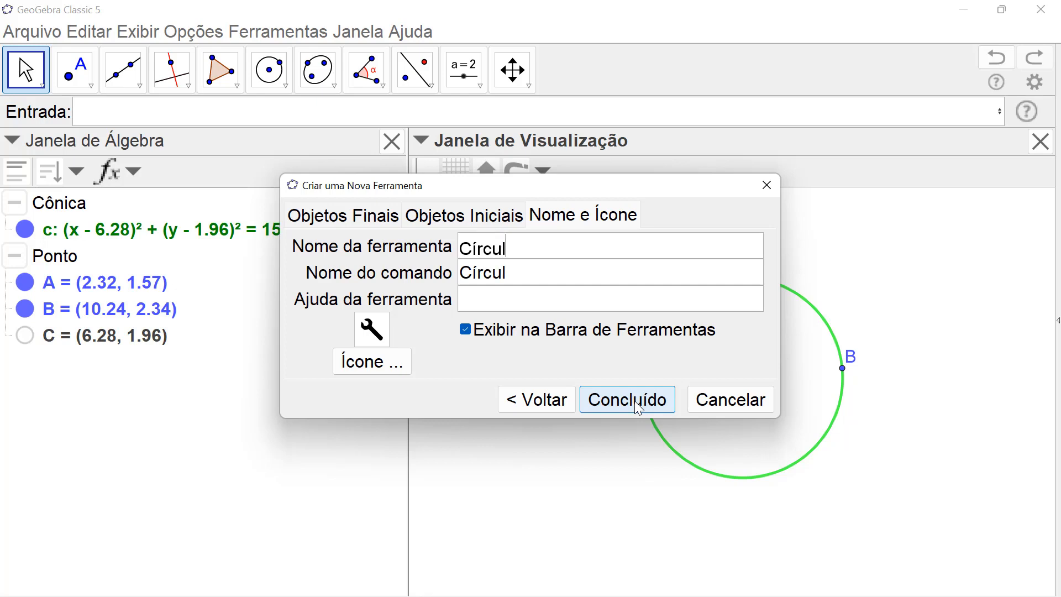
type("oDiâmetro")
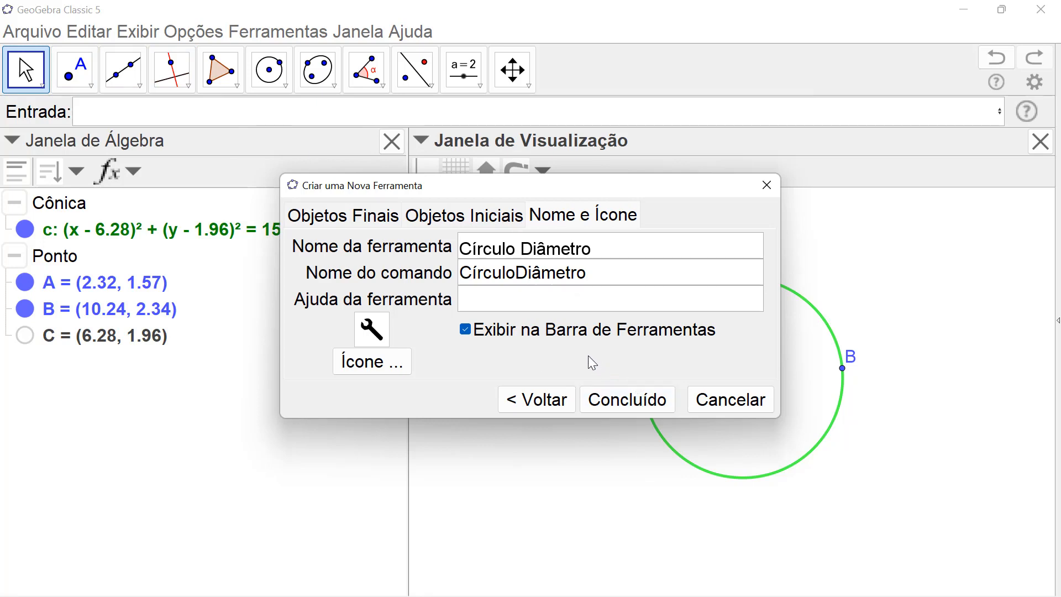
Set the new tool's help text to "Selecione dois pontos"
left_click(483, 300)
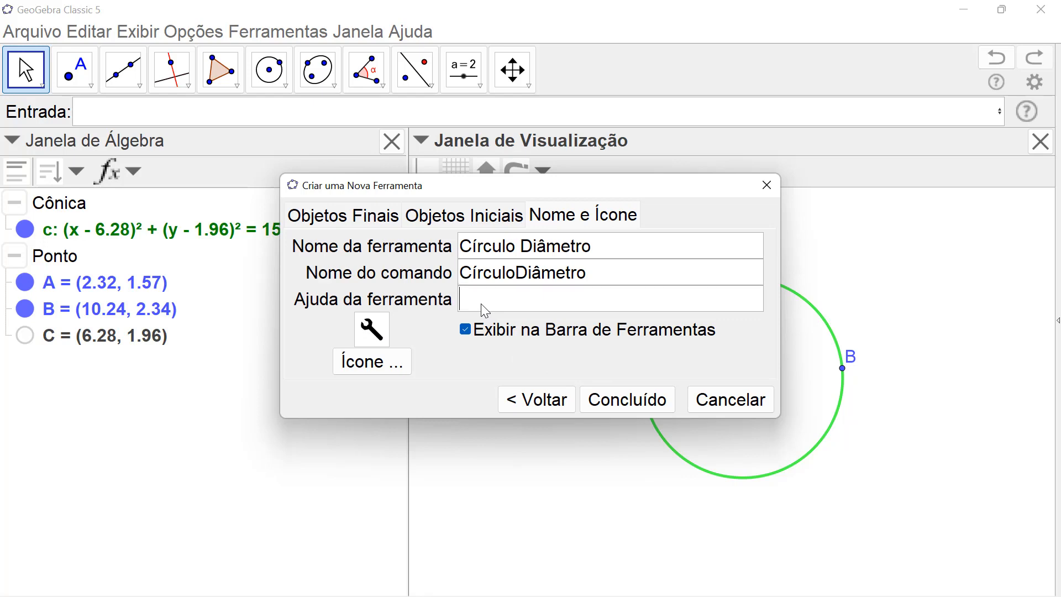
type("Selecione dois po")
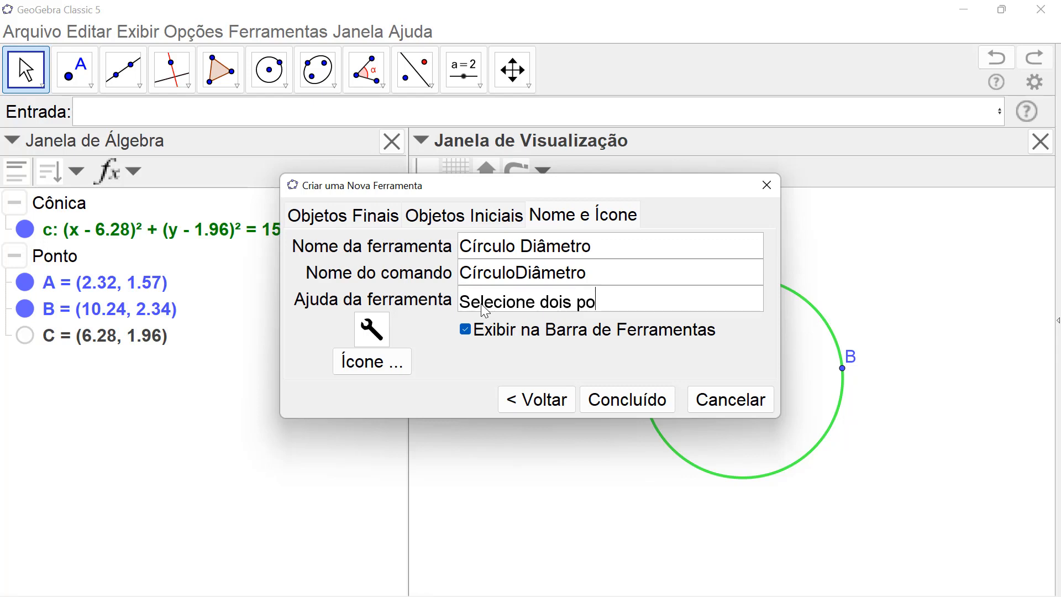
type("ntos")
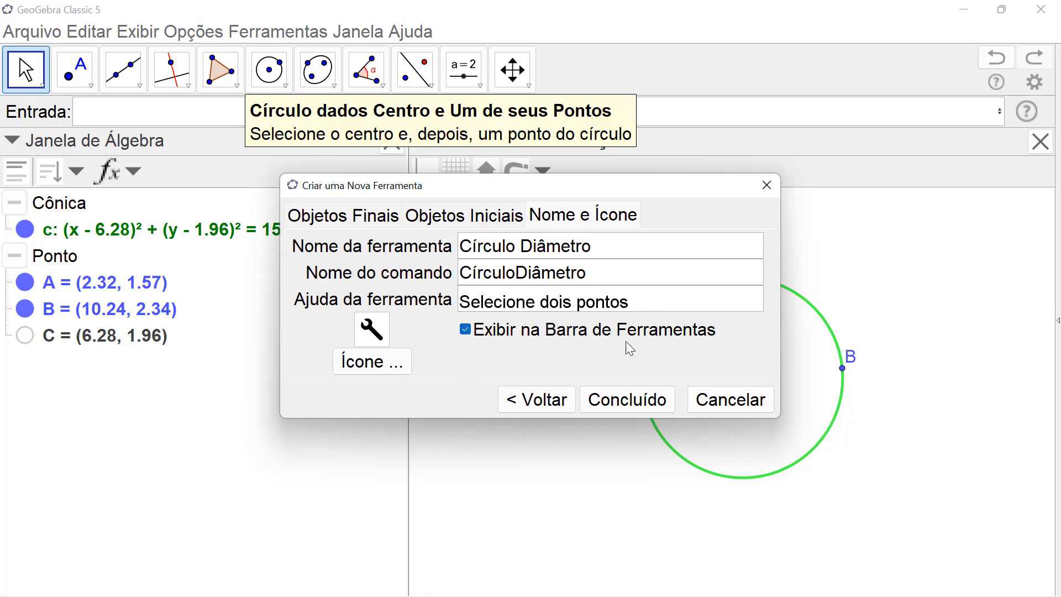
Use CirculoDiametro.png from Downloads as the tool's icon and finish creating the tool
left_click(372, 364)
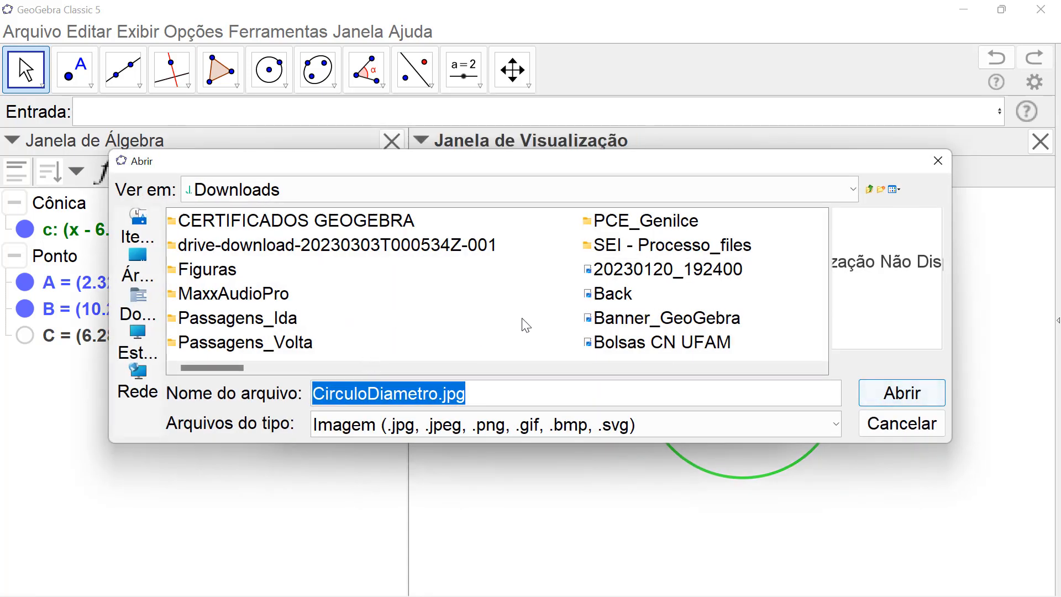
scroll(591, 346, "down", 1)
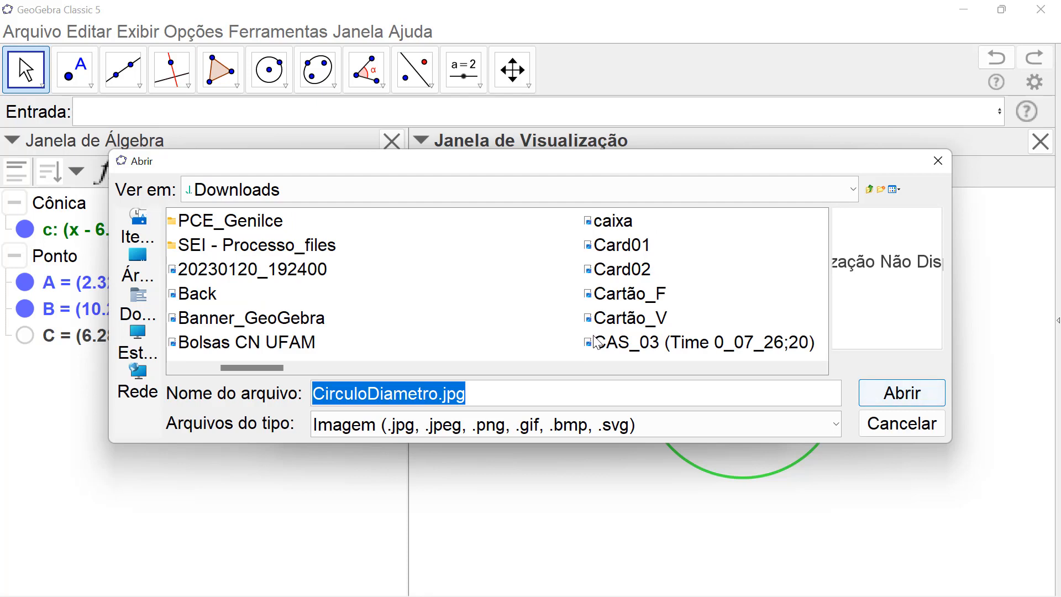
scroll(597, 343, "down", 1)
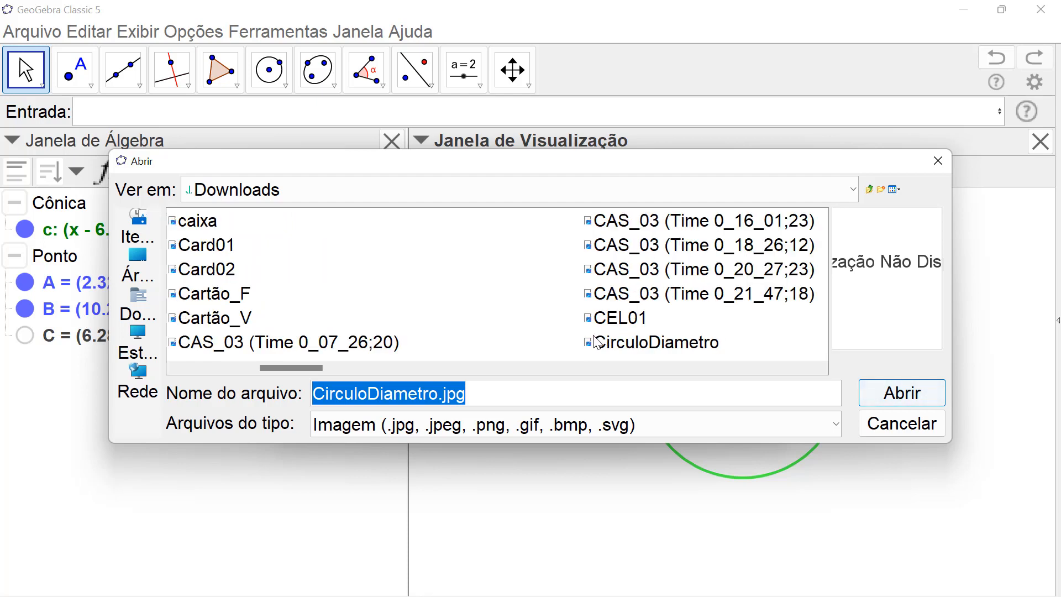
left_click(635, 348)
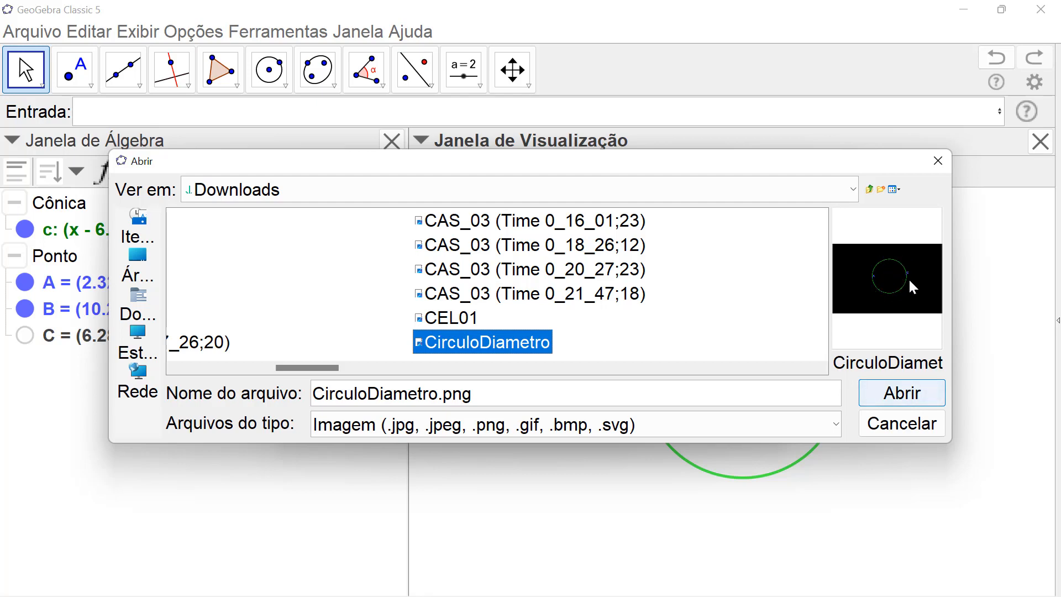
left_click(913, 391)
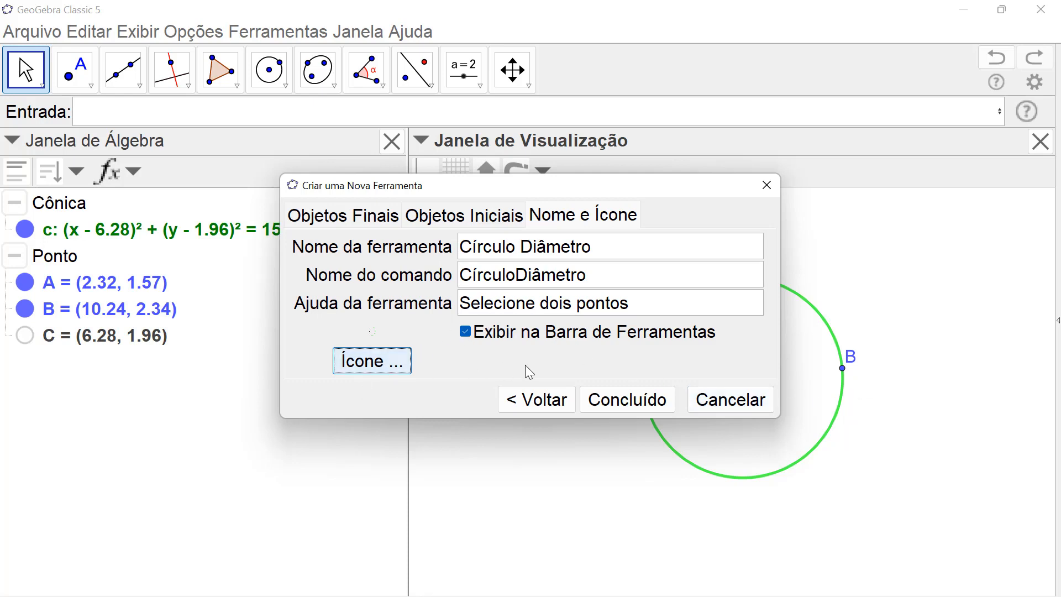
left_click(635, 400)
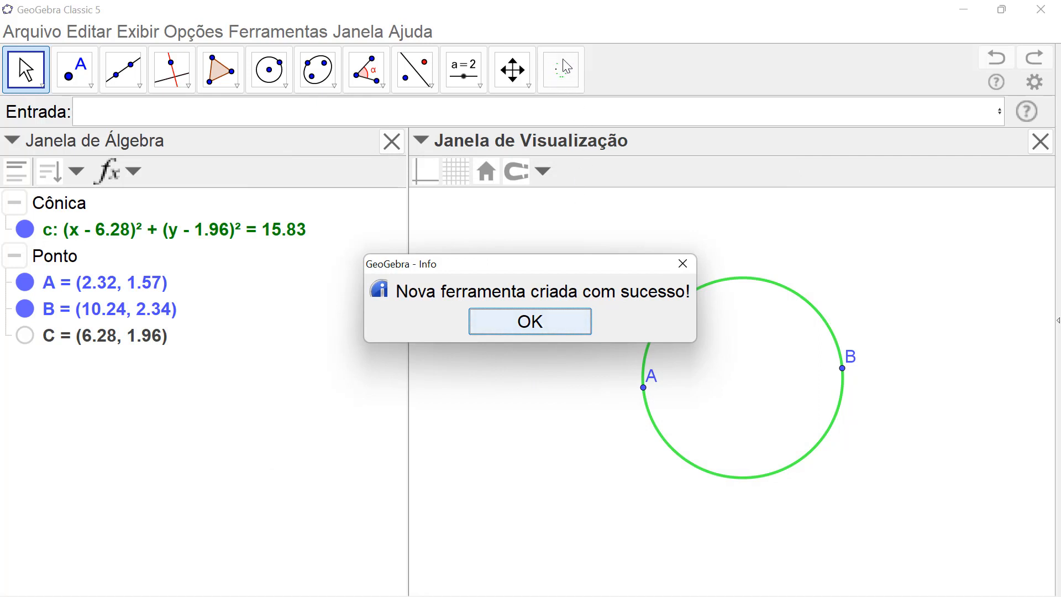
left_click(540, 324)
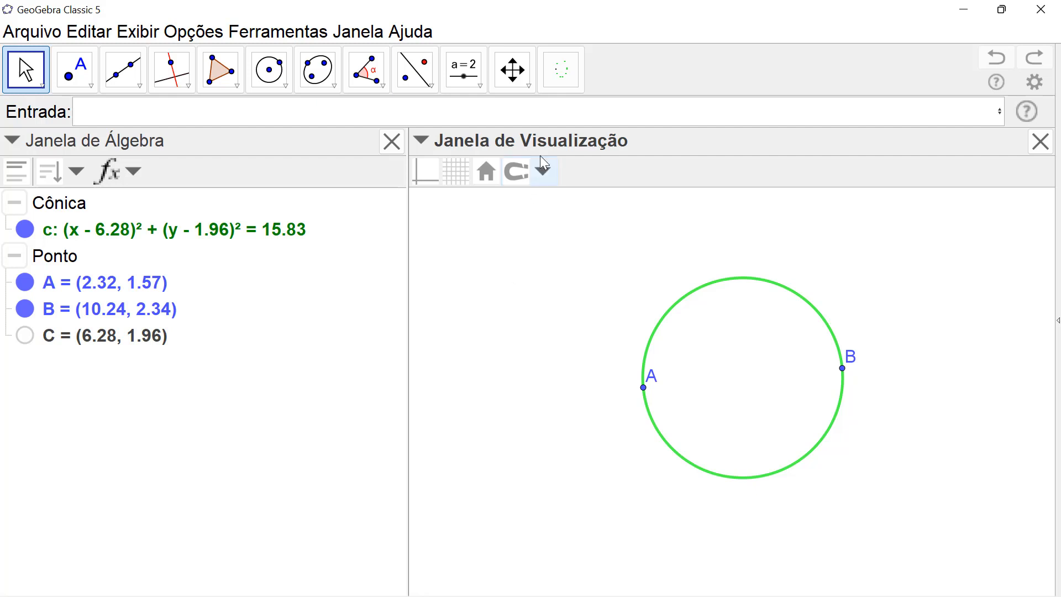
Draw two circles with the new tool, with diameters from about (-4.28, 3.99) to (0.65, 5.97) and (-3.97, -2.15) to (-1, -0.06)
left_click(563, 81)
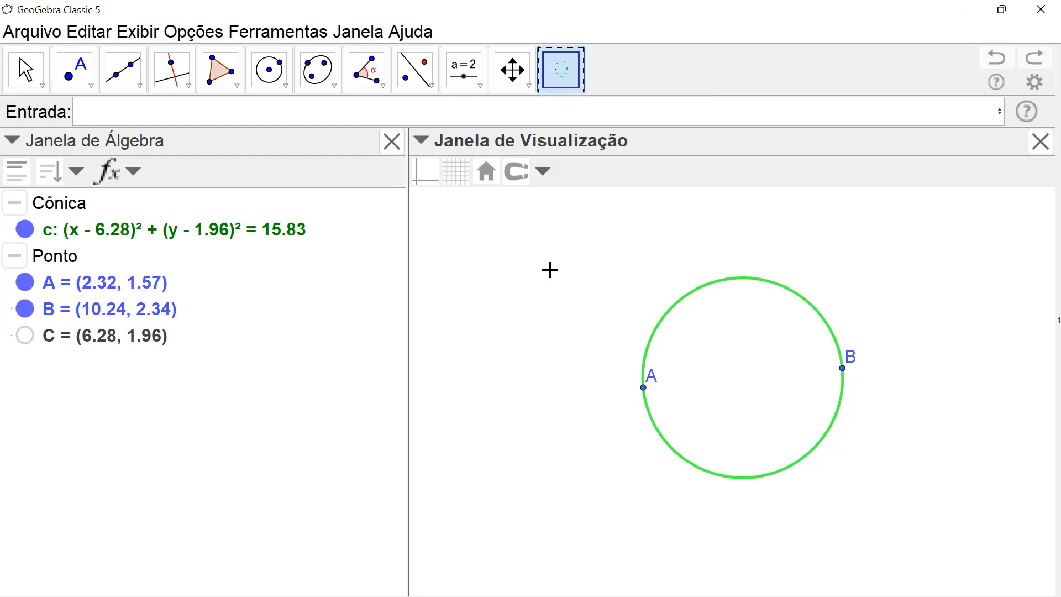
left_click(478, 328)
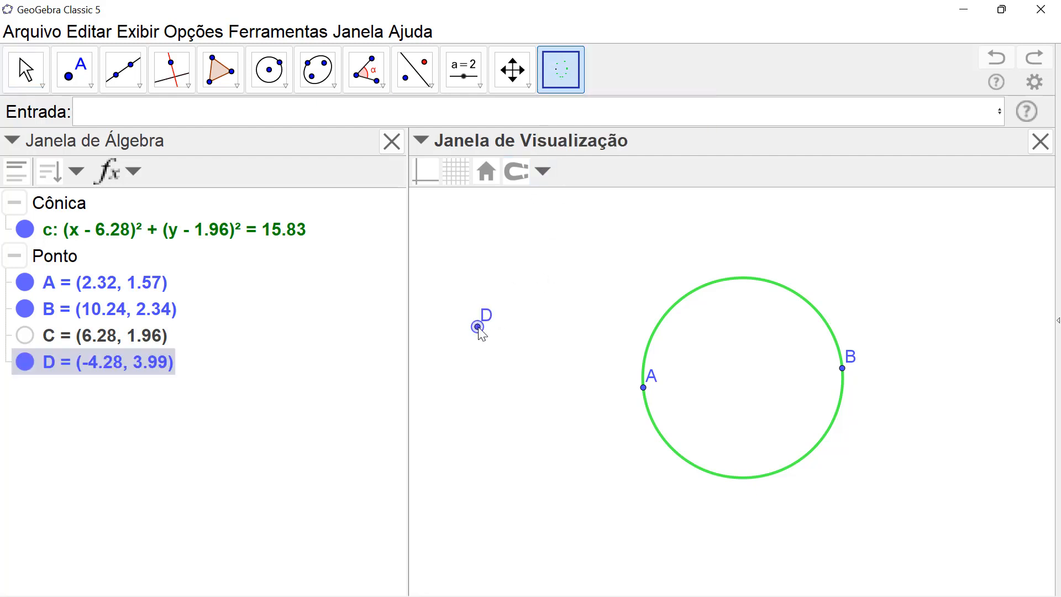
left_click(601, 278)
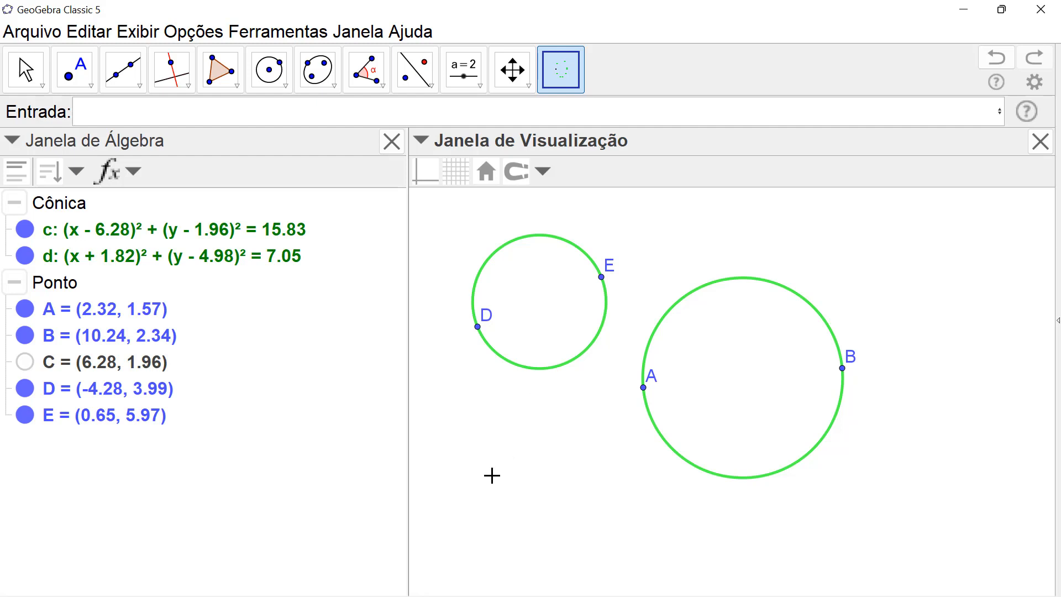
left_click(486, 480)
left_click(560, 428)
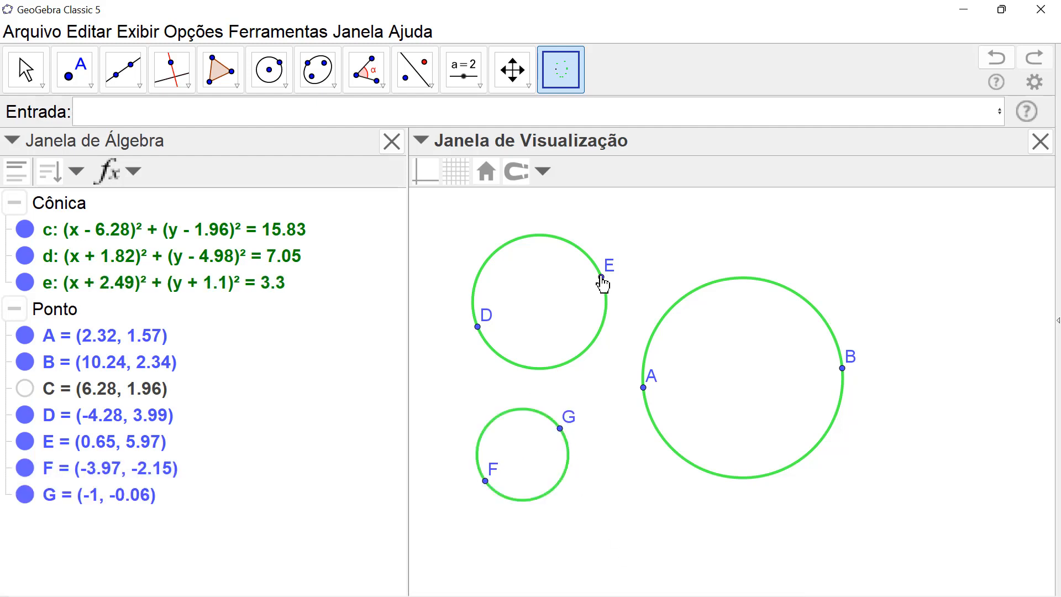
Draw two more circles with the custom tool, using E and A, then A and D, as diameter endpoints
left_click(601, 277)
left_click(643, 389)
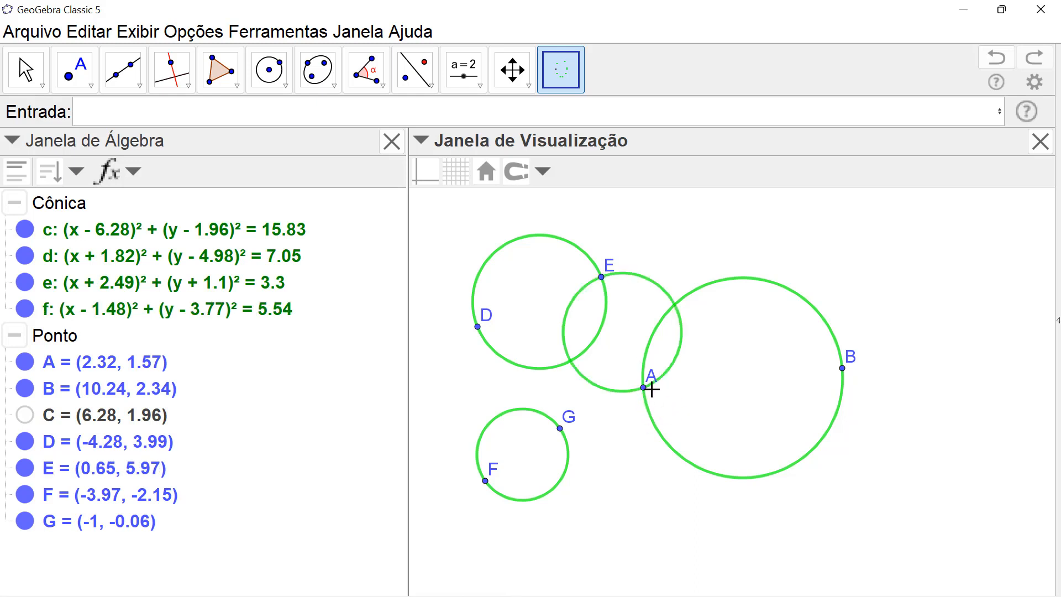
left_click(644, 388)
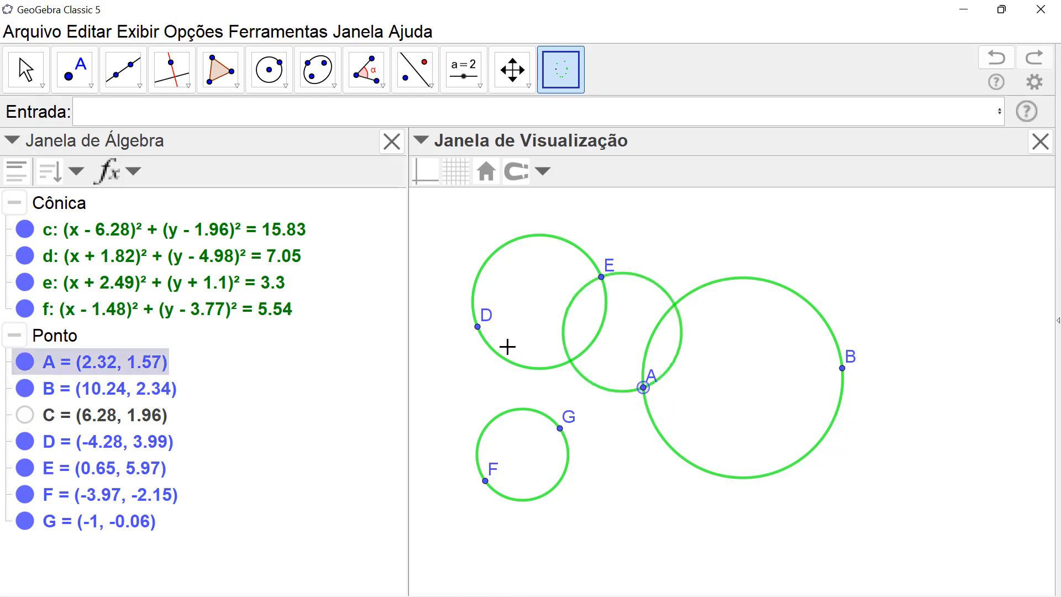
left_click(478, 328)
left_click(560, 429)
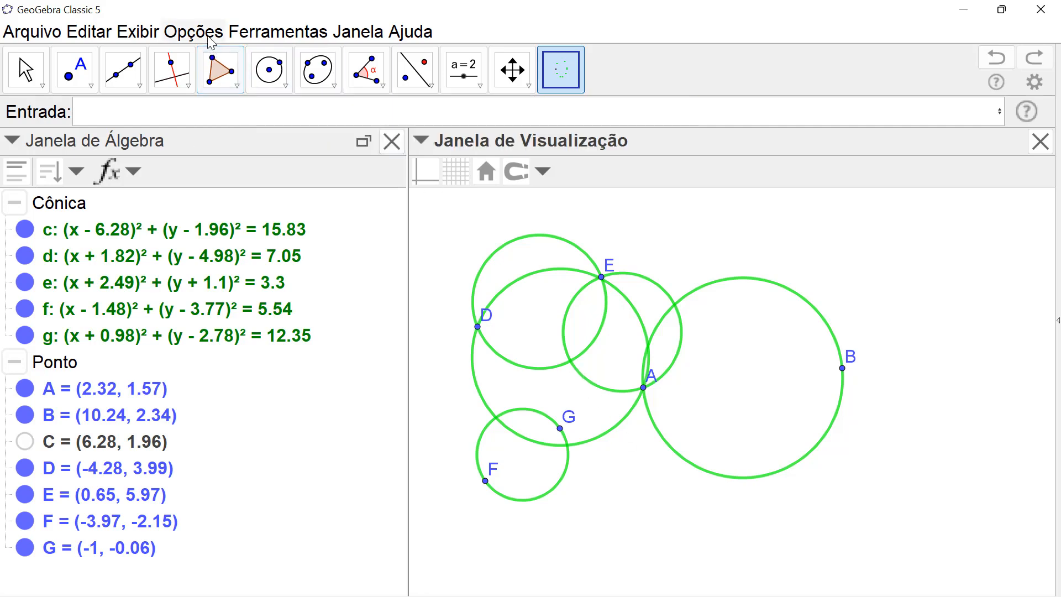
Save the current program settings with the custom tool included, and close the construction without saving its changes
left_click(193, 31)
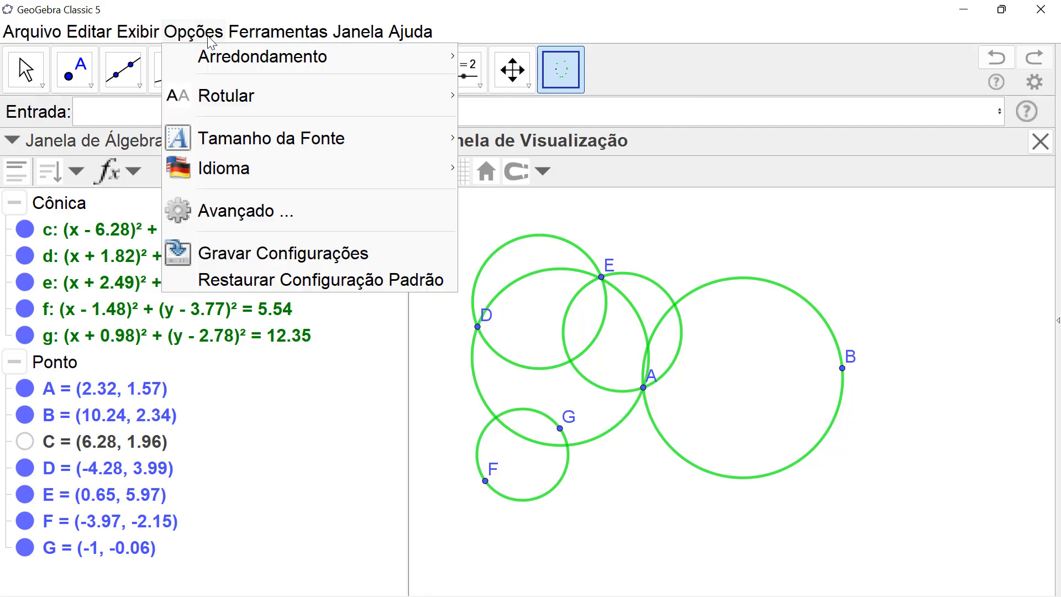
left_click(271, 255)
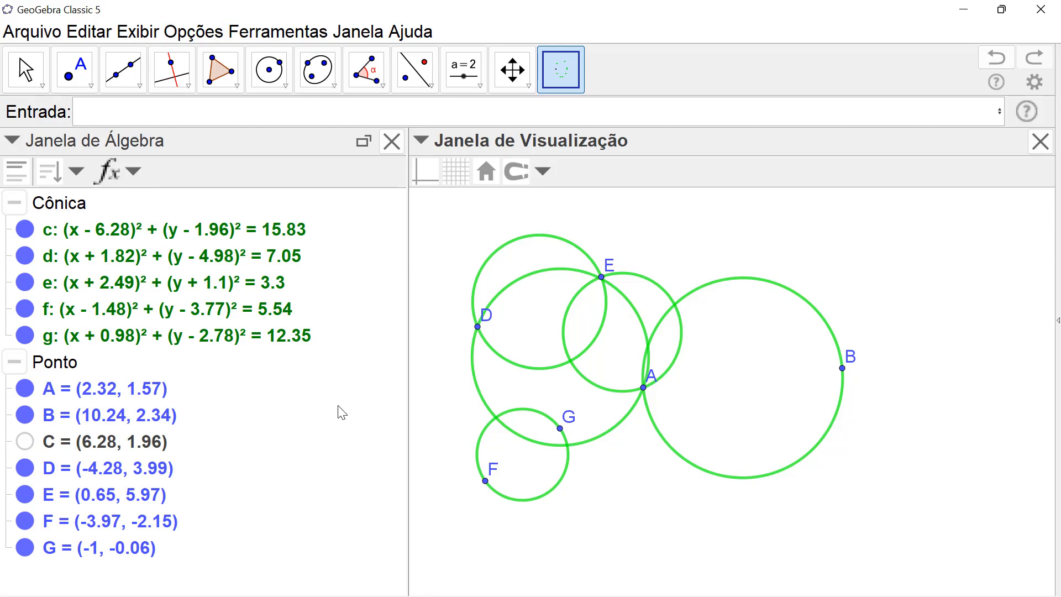
left_click(1050, 12)
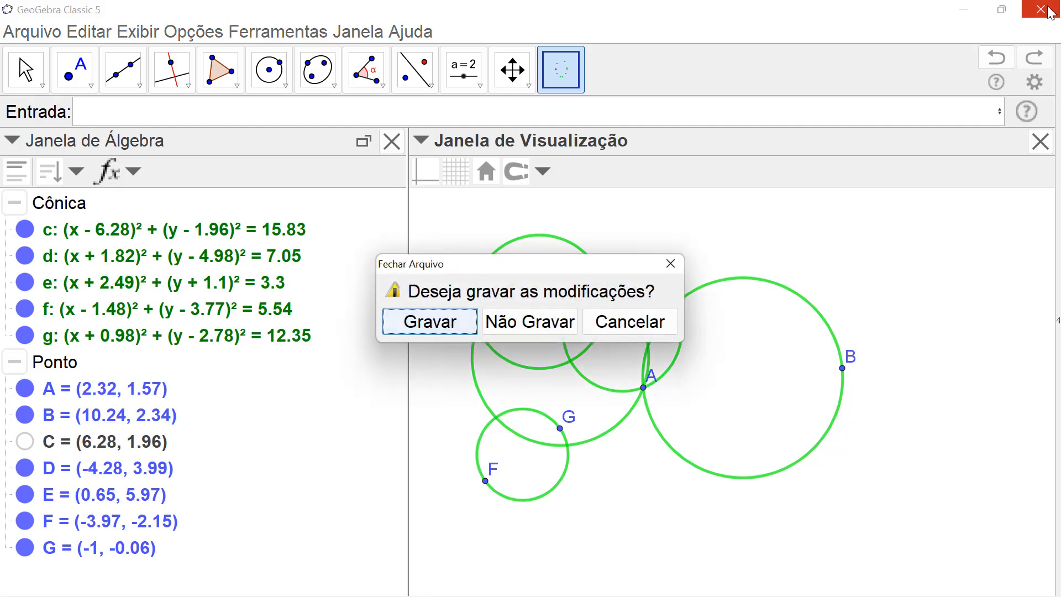
left_click(531, 331)
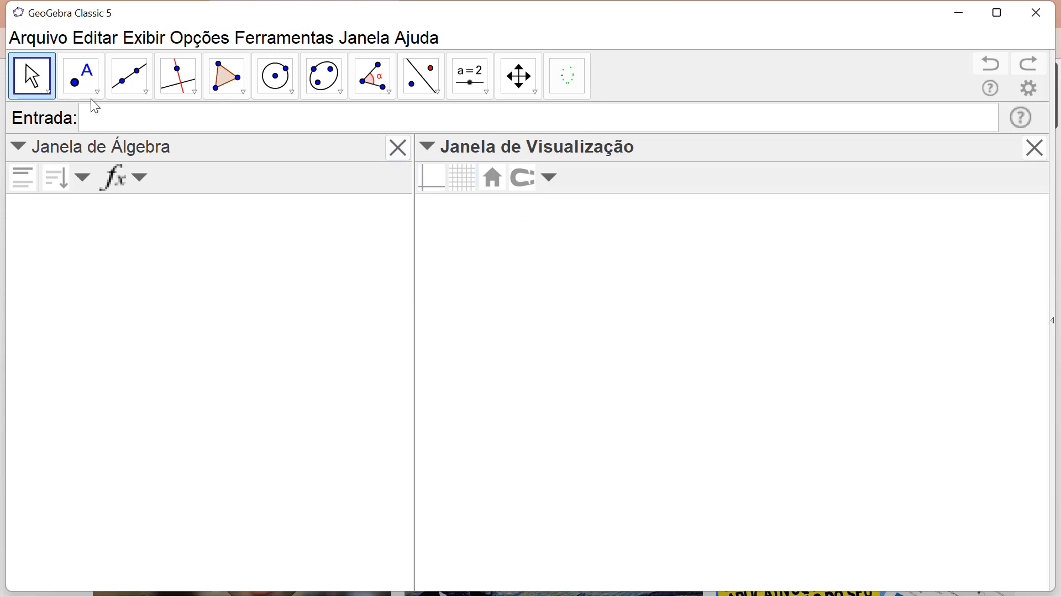
Place fifteen free points scattered in a zigzag across the graphics view, starting at about (-5.56, 2.36) and (-3.62, 6.59)
left_click(79, 80)
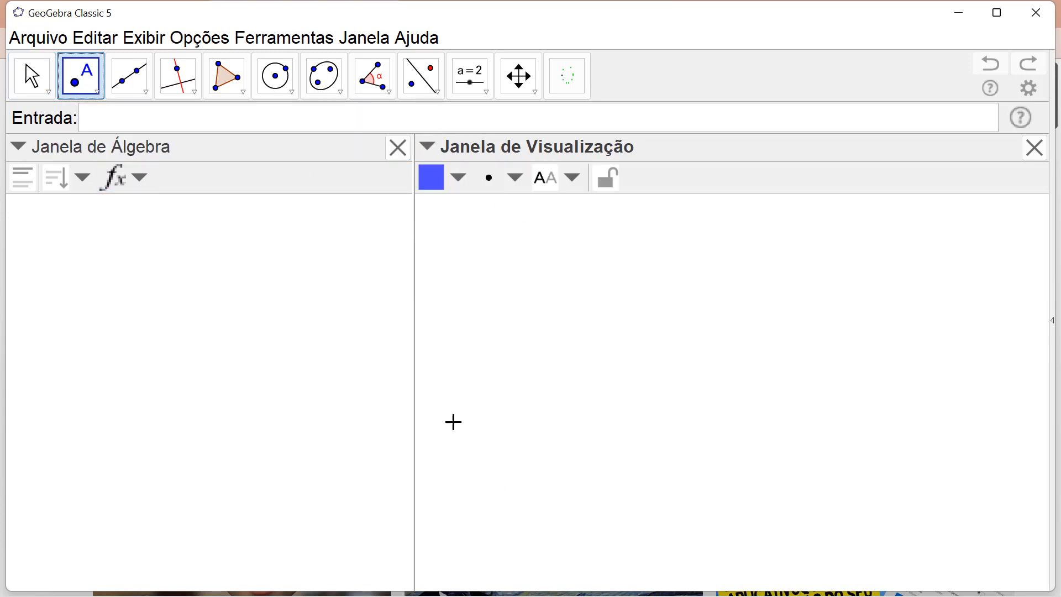
left_click(452, 374)
left_click(500, 268)
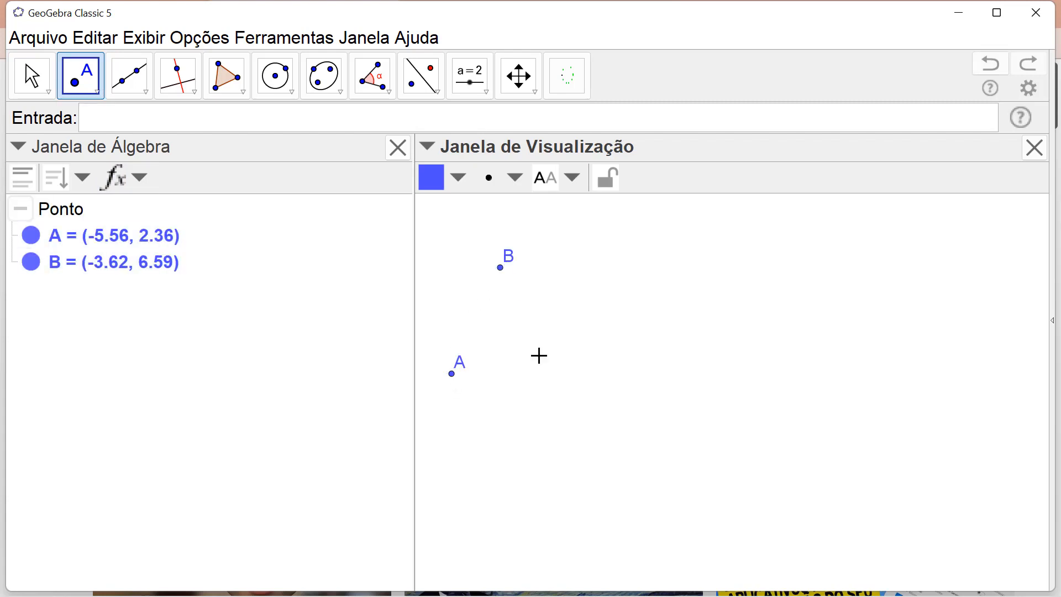
left_click(531, 418)
left_click(550, 340)
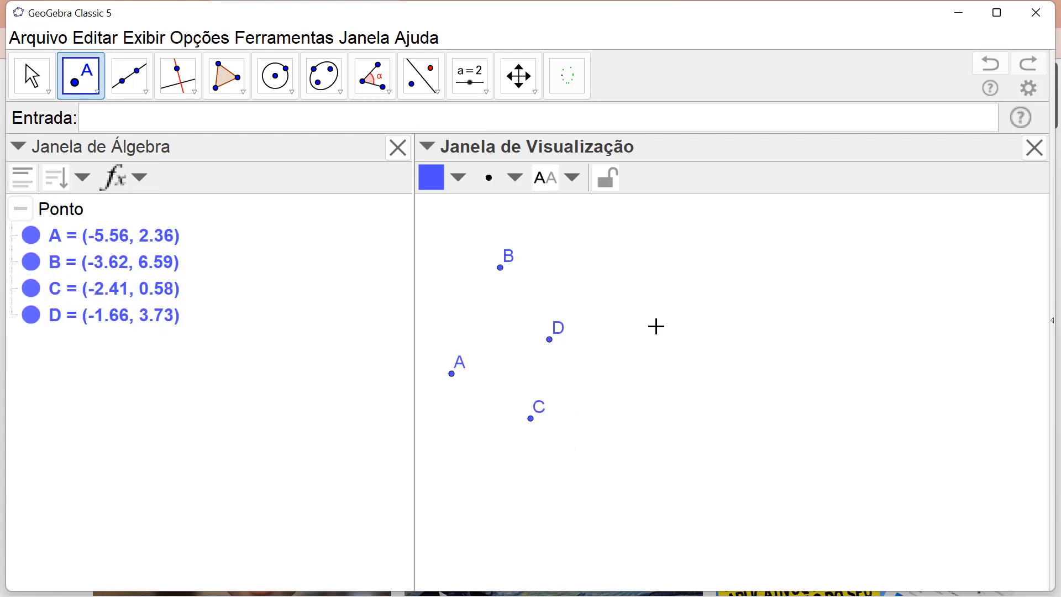
left_click(616, 323)
left_click(648, 276)
left_click(685, 232)
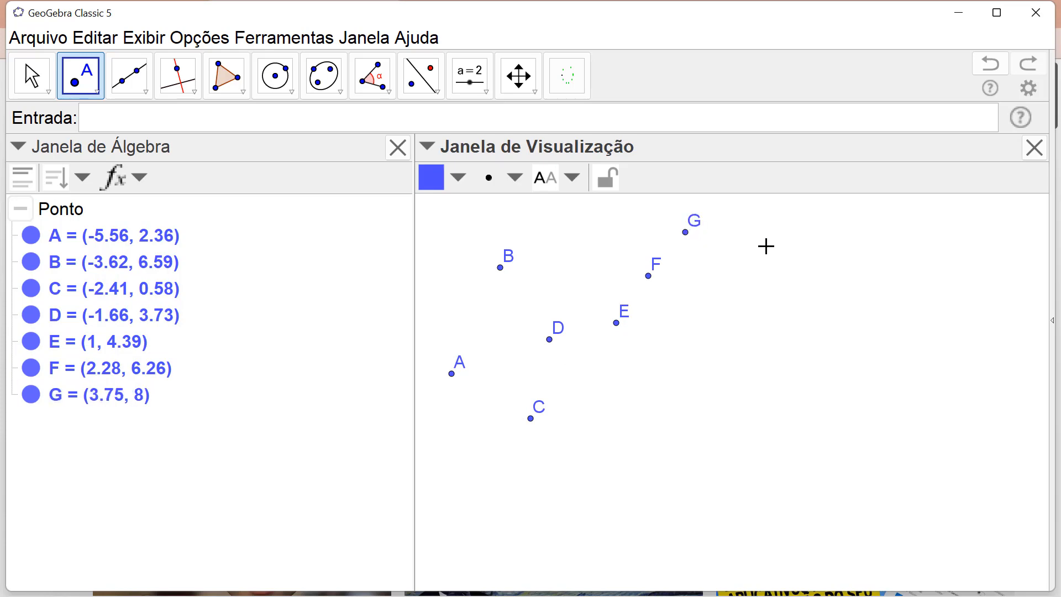
left_click(766, 245)
left_click(788, 295)
left_click(822, 351)
left_click(824, 414)
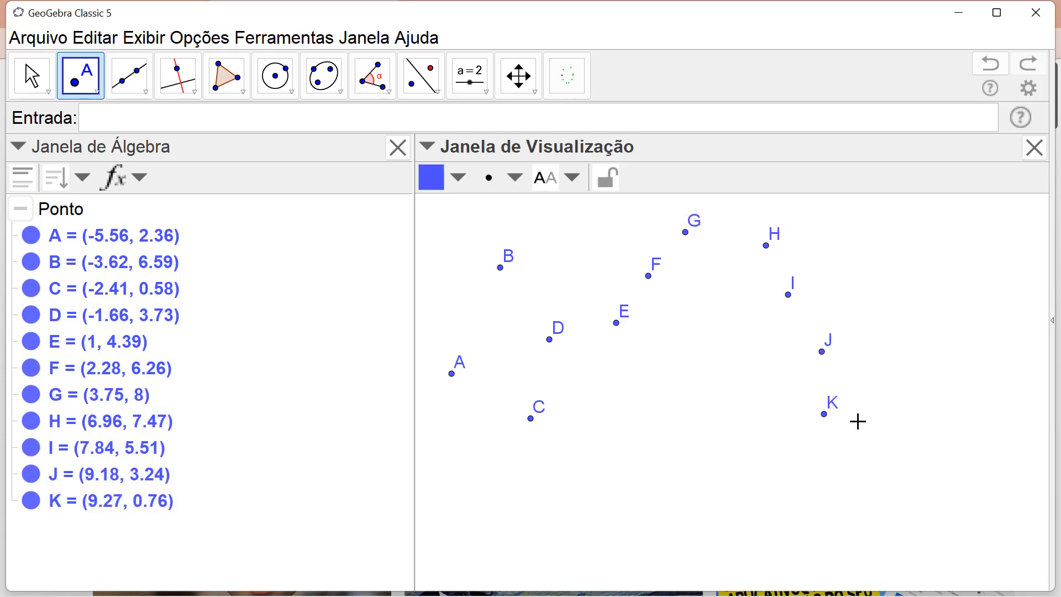
left_click(878, 419)
left_click(892, 352)
left_click(934, 274)
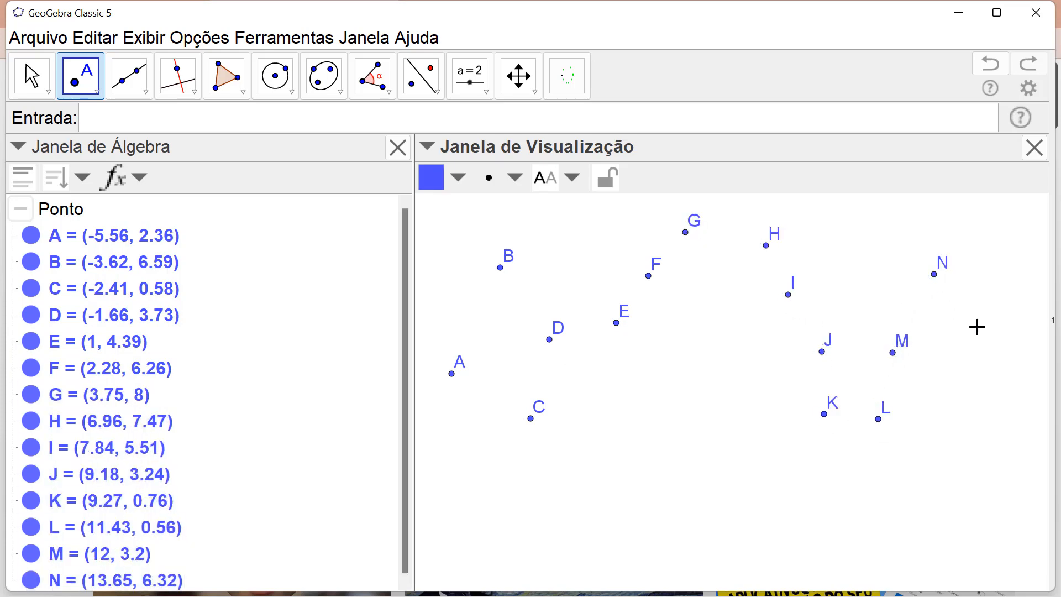
left_click(978, 327)
Create a list containing all the points, {A, B, C, D, E, F, G, H, I, J, K, L, M, N, O}
key("ctrl+a")
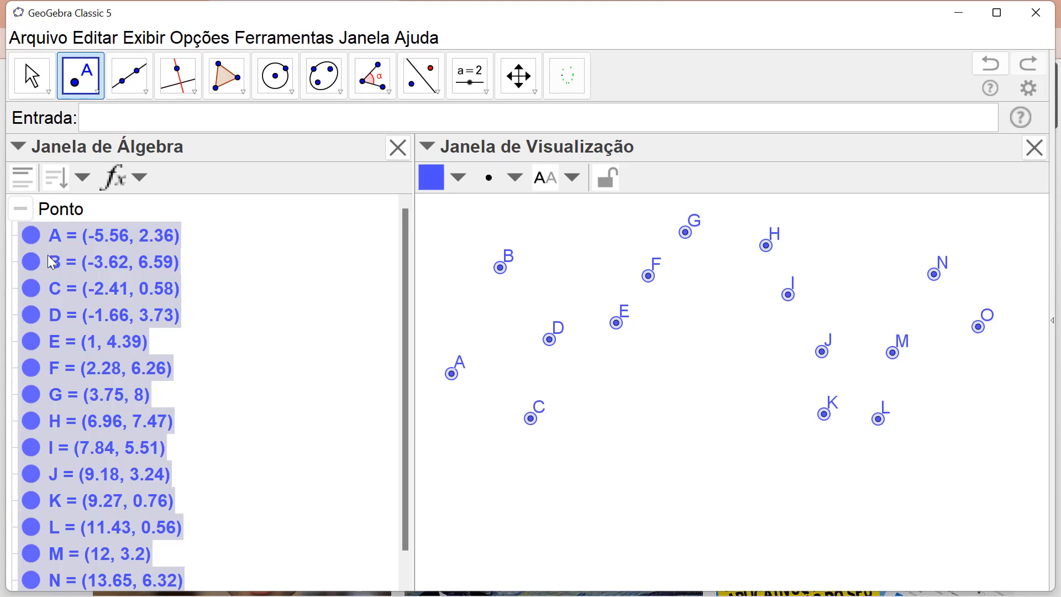
left_click_drag(66, 302, 125, 115)
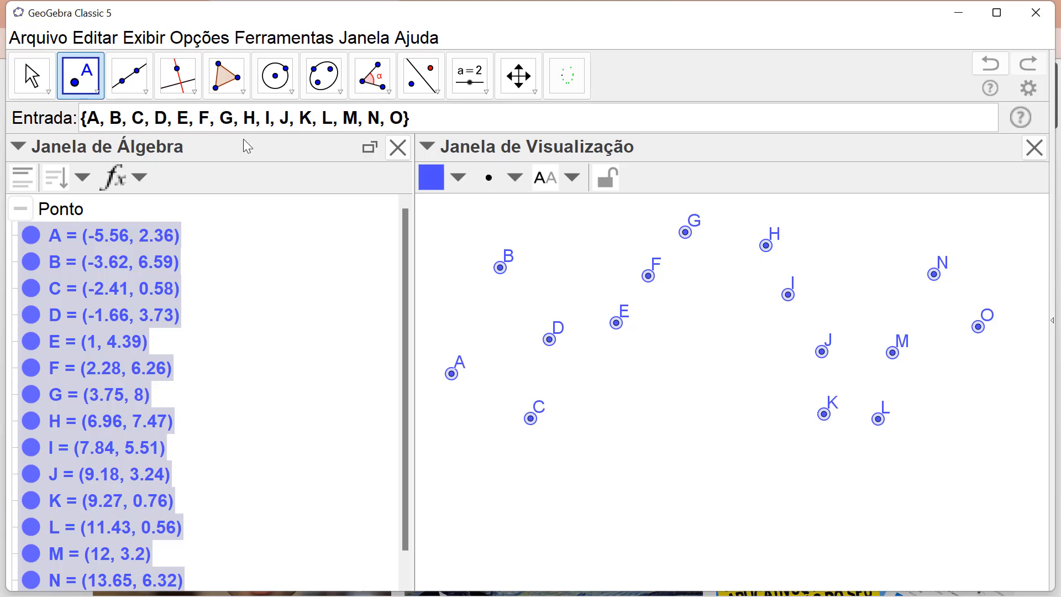
left_click(227, 126)
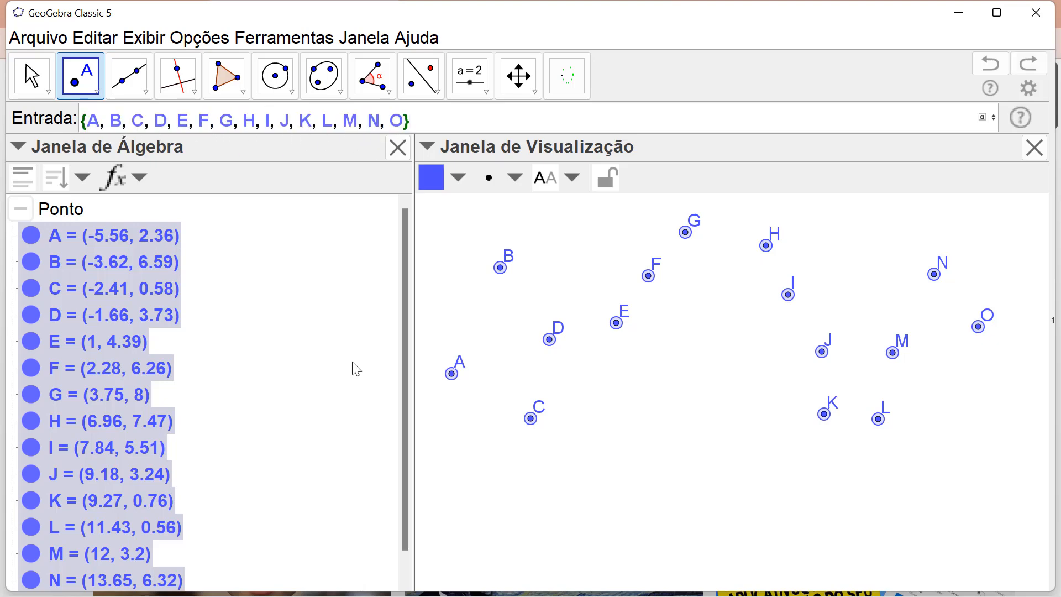
key("Return")
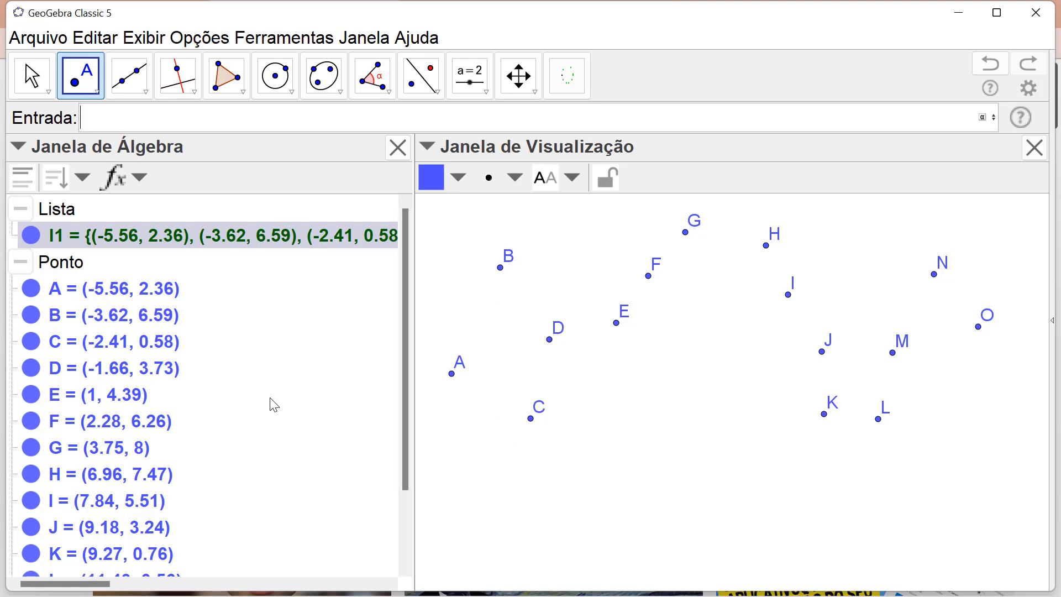
Start a Sequência command with expression, variable, initial value and final value, entering CírculoDiâmetro as the expression
type("seque")
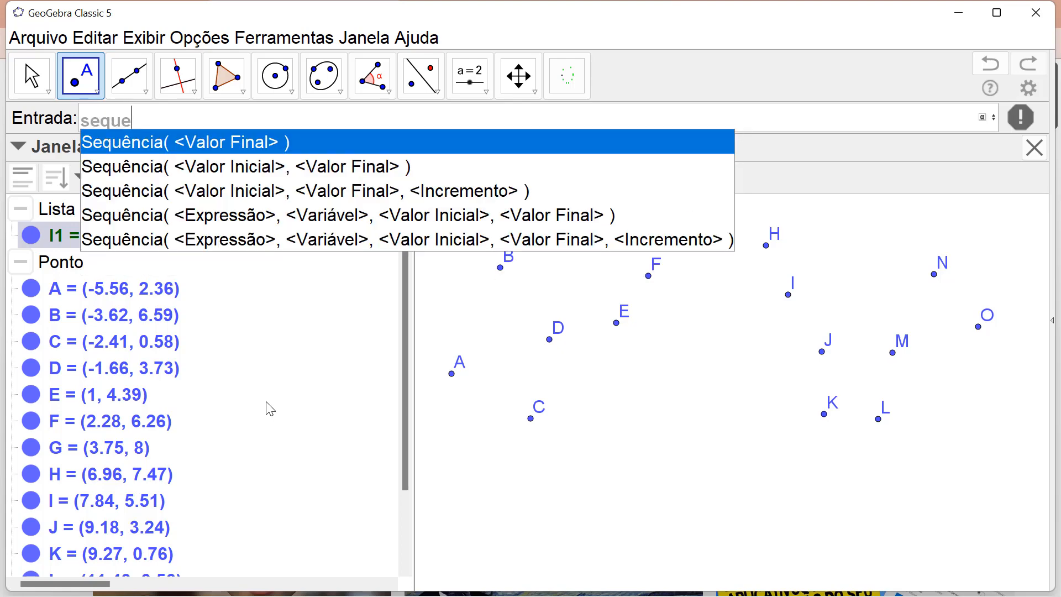
left_click(264, 219)
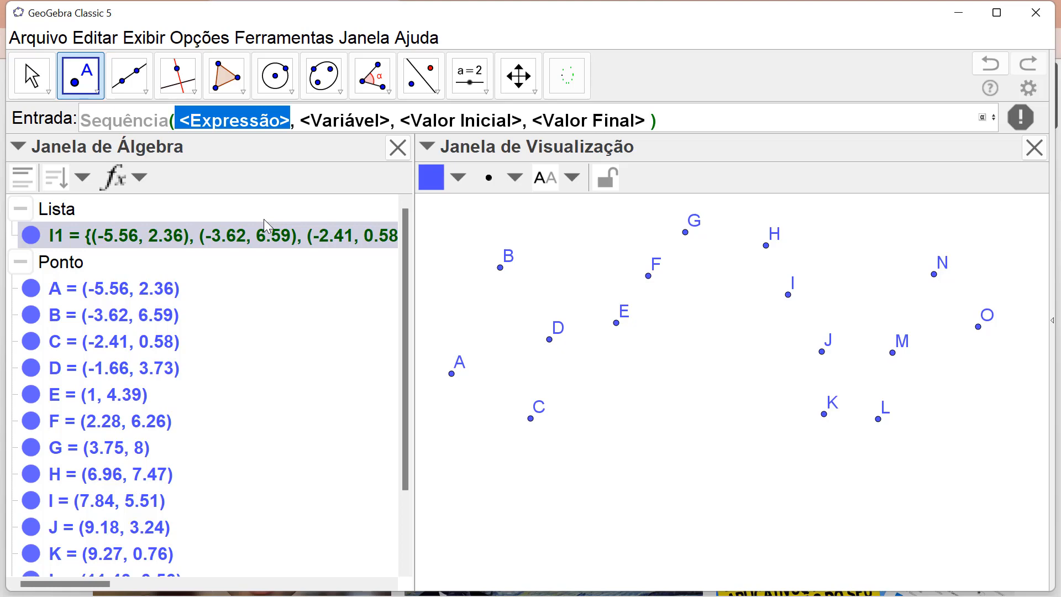
type("Círcuç")
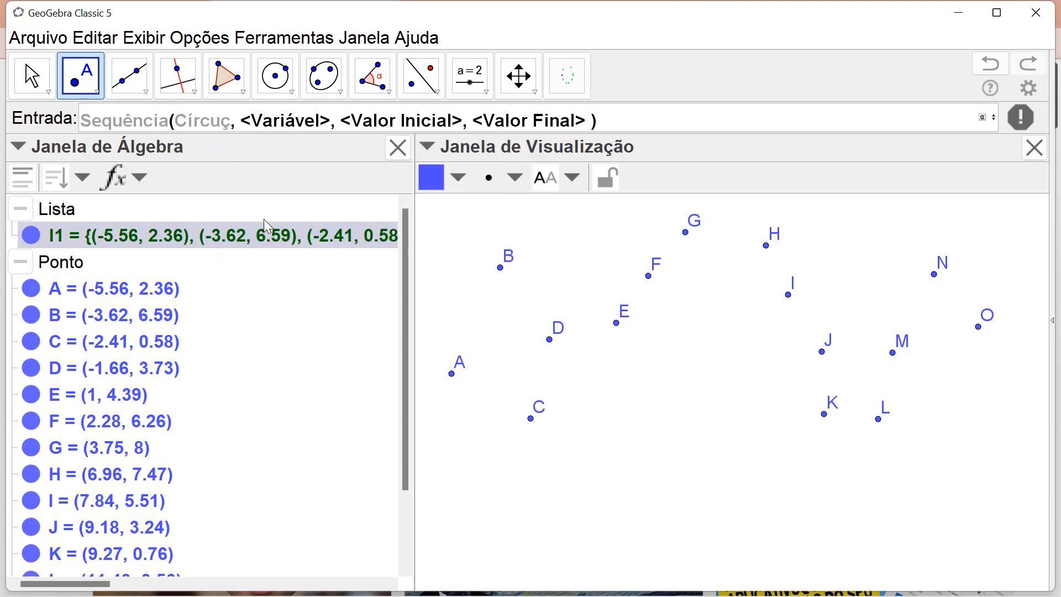
key("BackSpace")
type("lo")
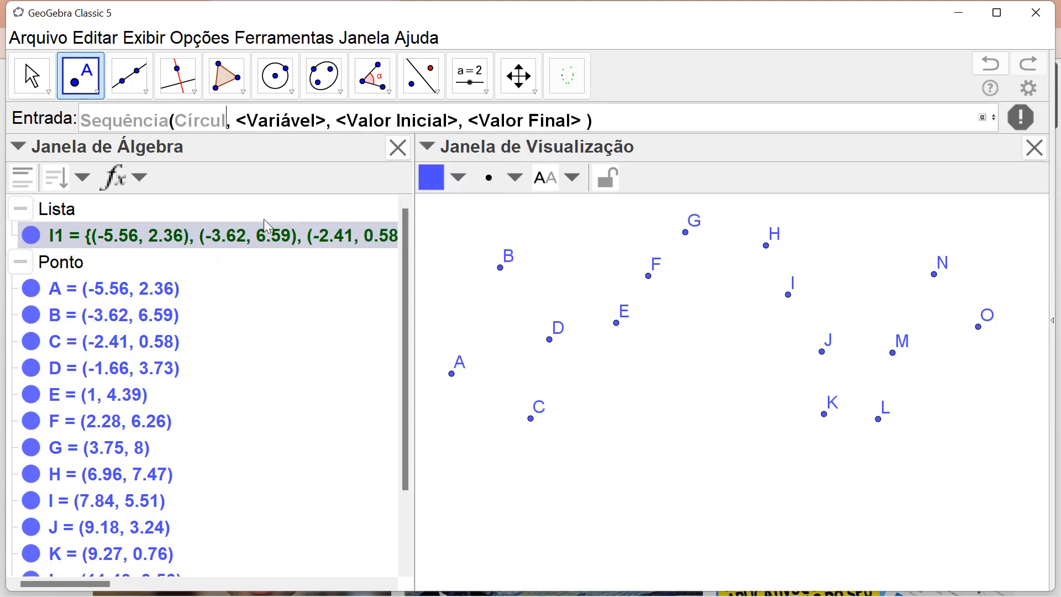
key("Escape")
type("D")
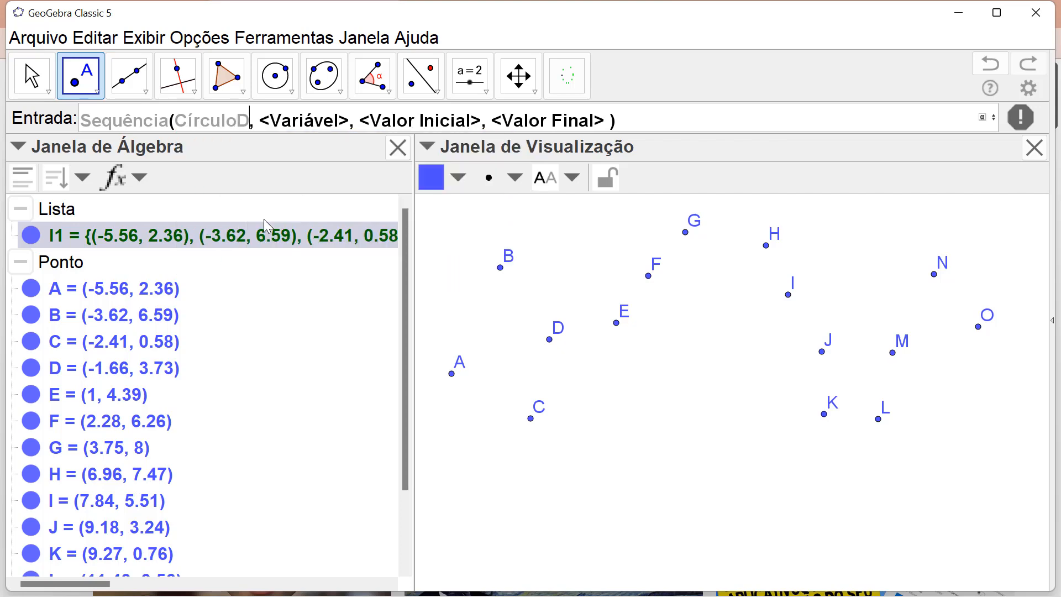
type("iâmetro")
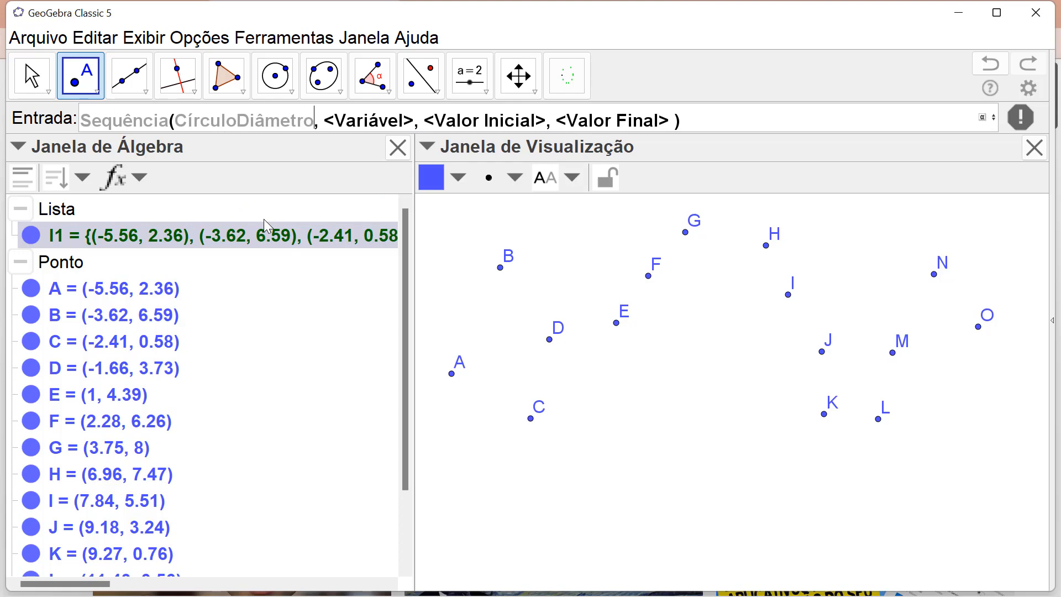
Remove the variable placeholder from the Sequência command and give CírculoDiâmetro l1(k) as its first argument
key("Delete")
key("Delete")
key("Delete")
key("Delete")
key("Delete")
key("Delete")
key("Delete")
key("Delete")
key("Delete")
key("Delete")
key("Delete")
key("Delete")
key("Delete")
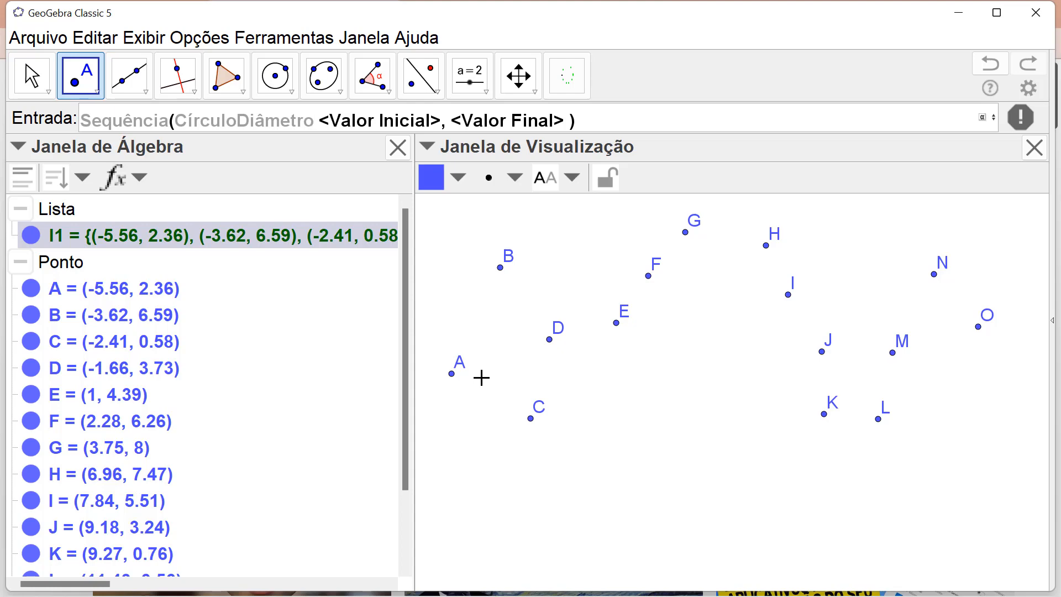
type("(")
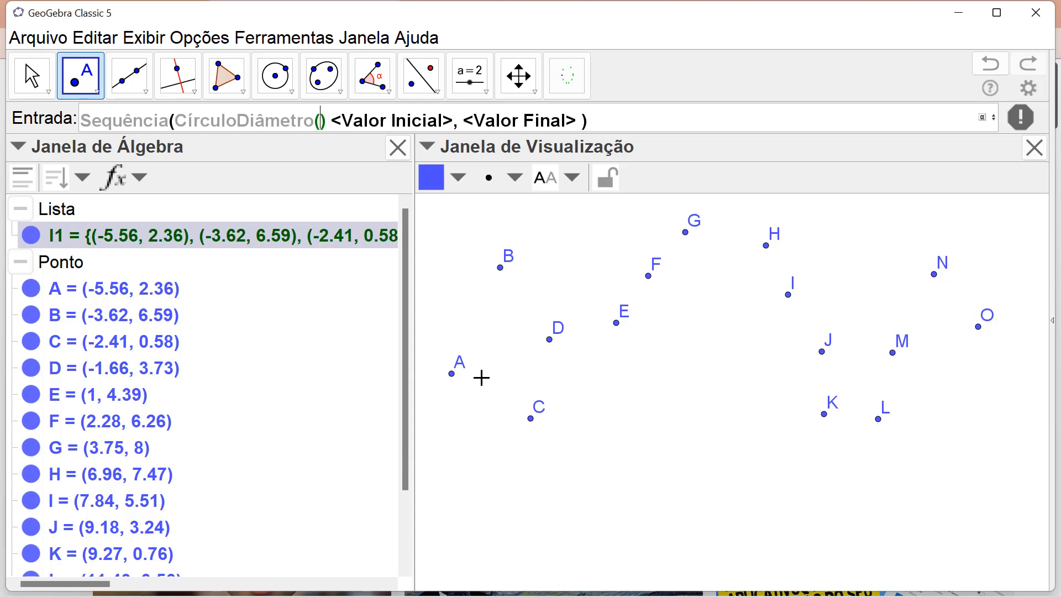
type("l1")
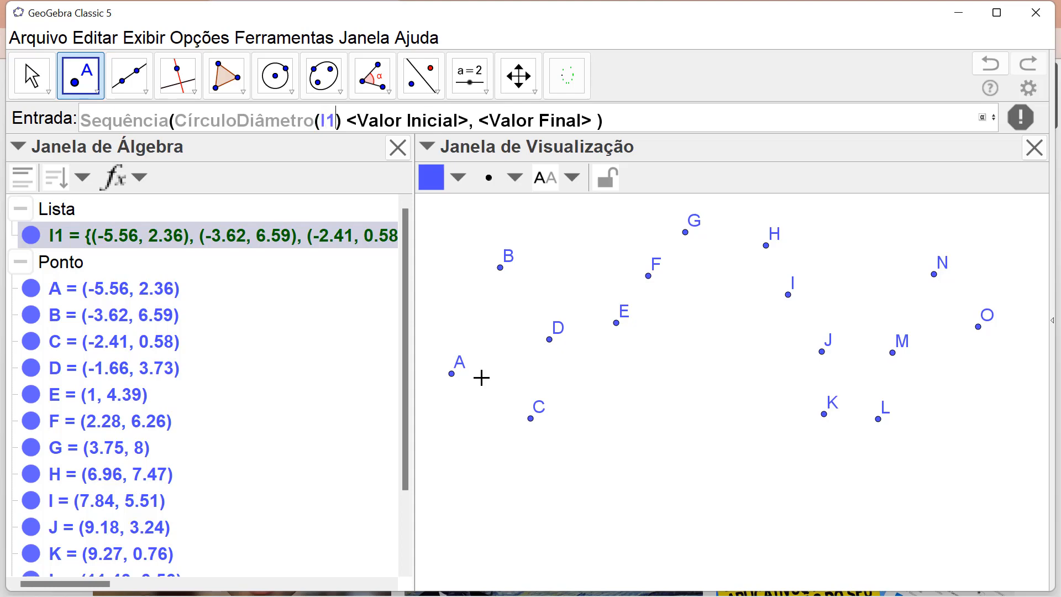
type("(")
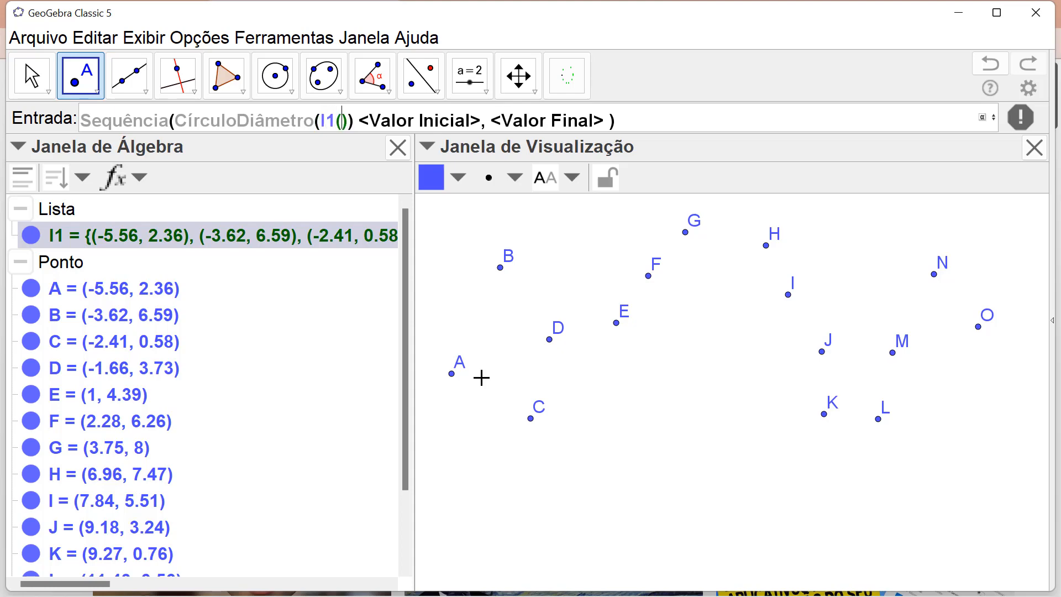
type("k")
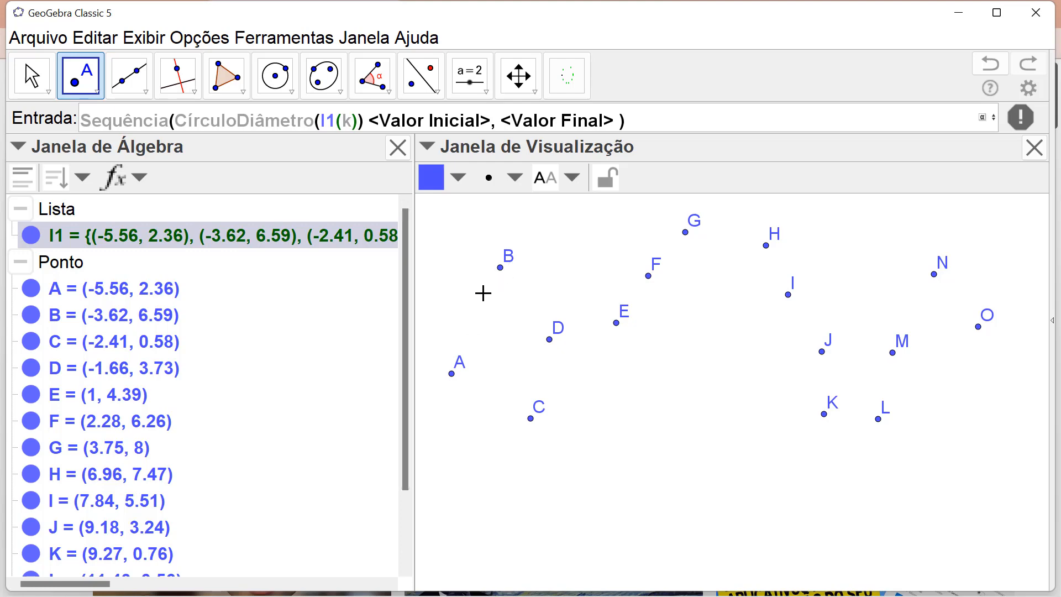
Add l1(k+1) as the second argument of CírculoDiâmetro in the Sequência command
type(",l")
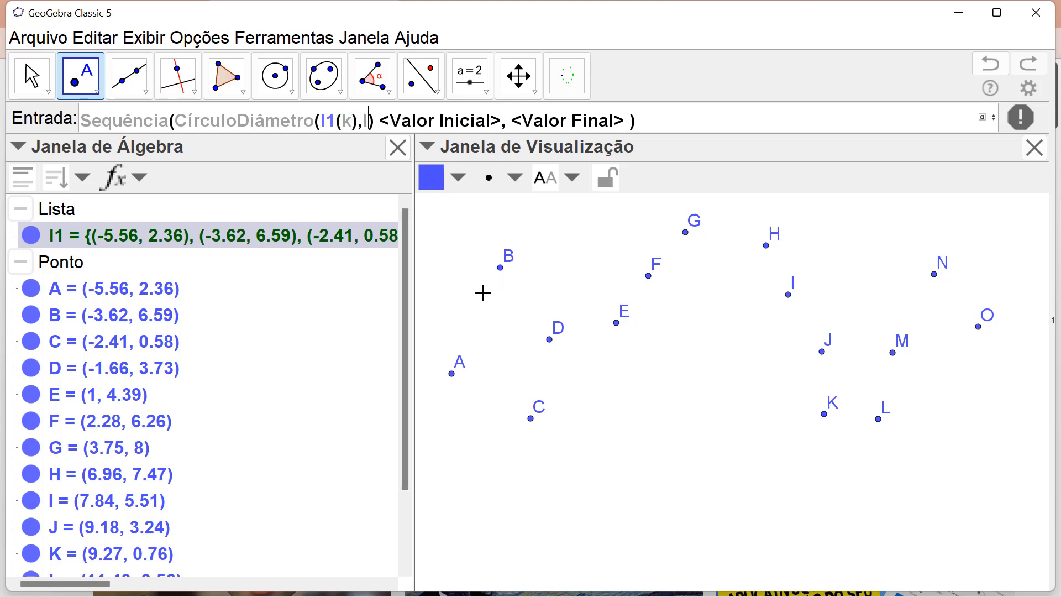
type("1,")
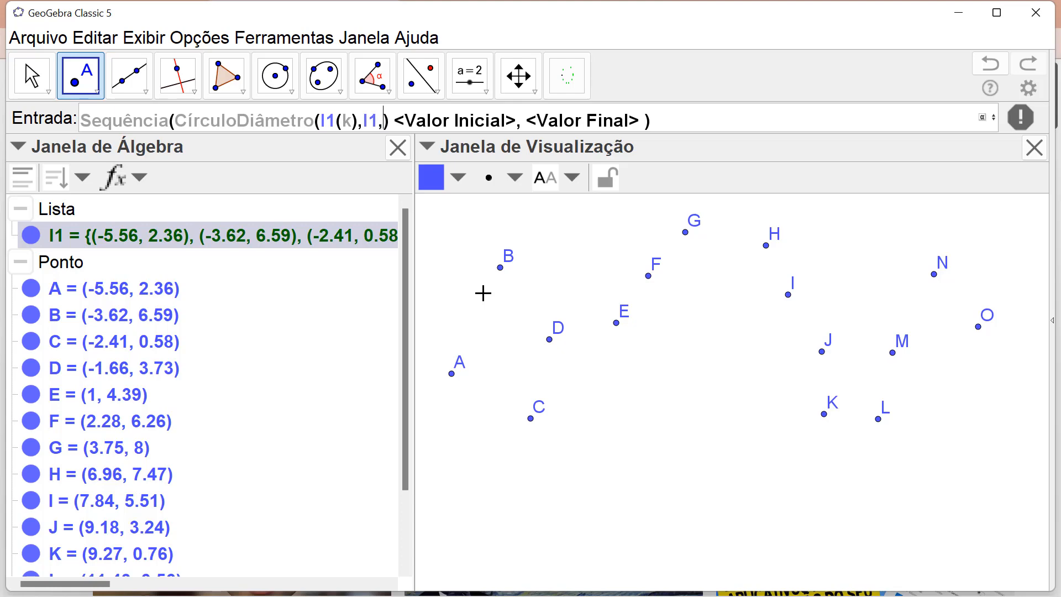
key("BackSpace")
type("(")
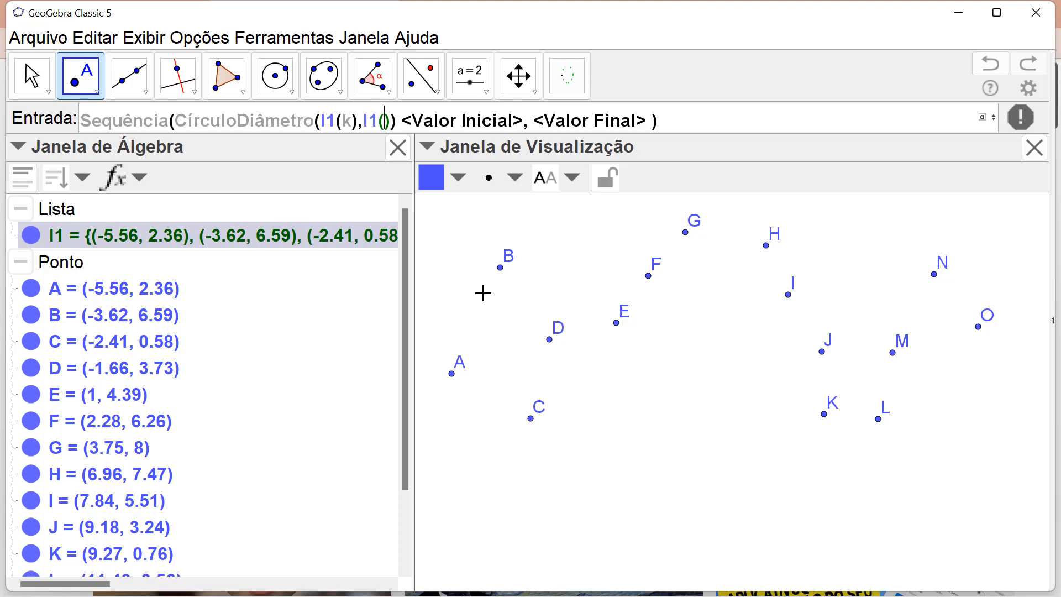
type("k")
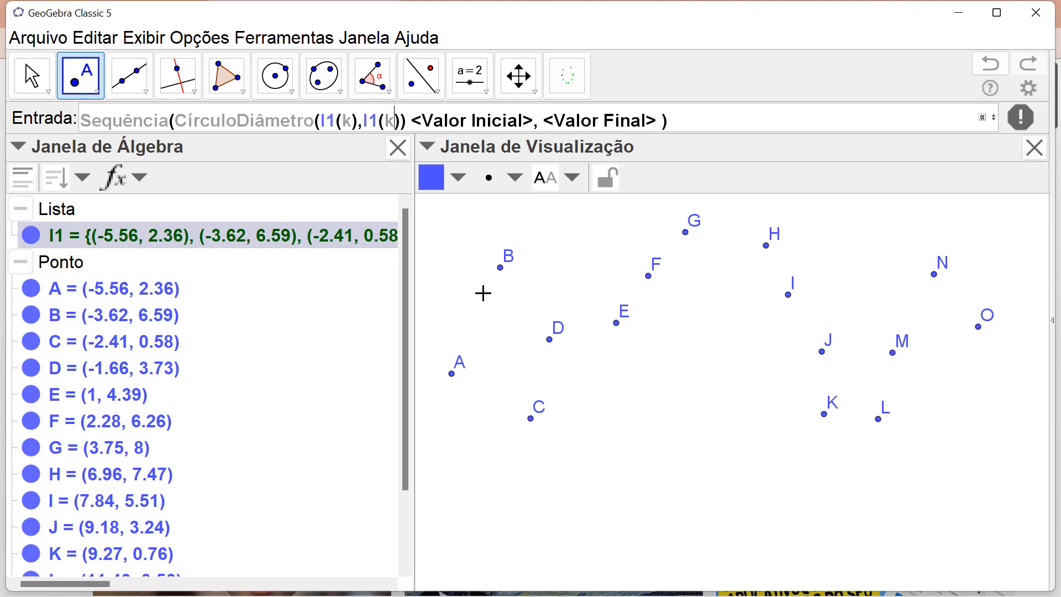
type("+1")
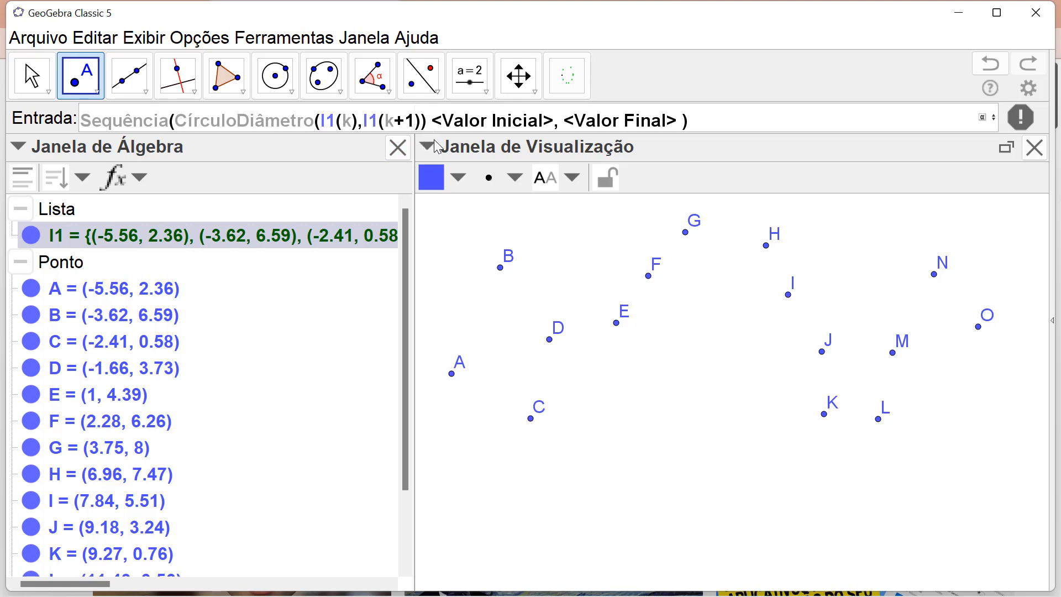
Set the Sequência's variable to k and its initial value to 1
type(",")
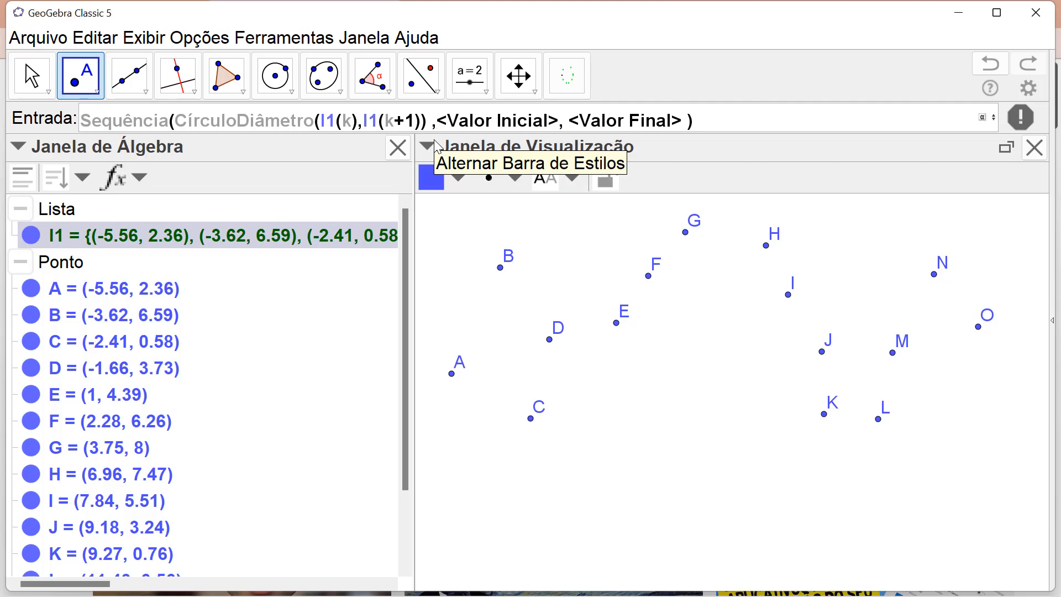
type("k")
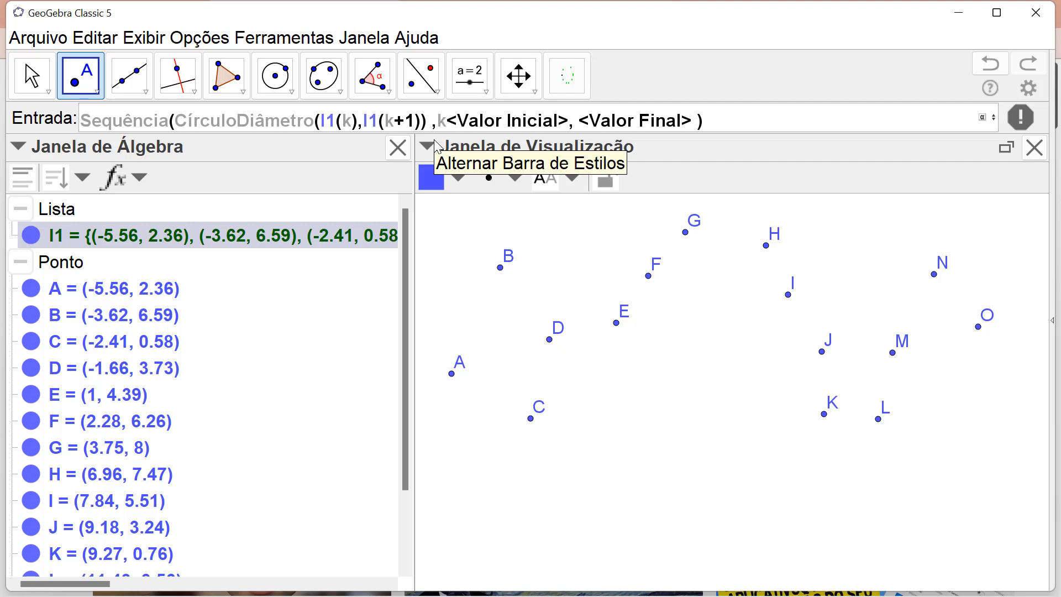
type(",")
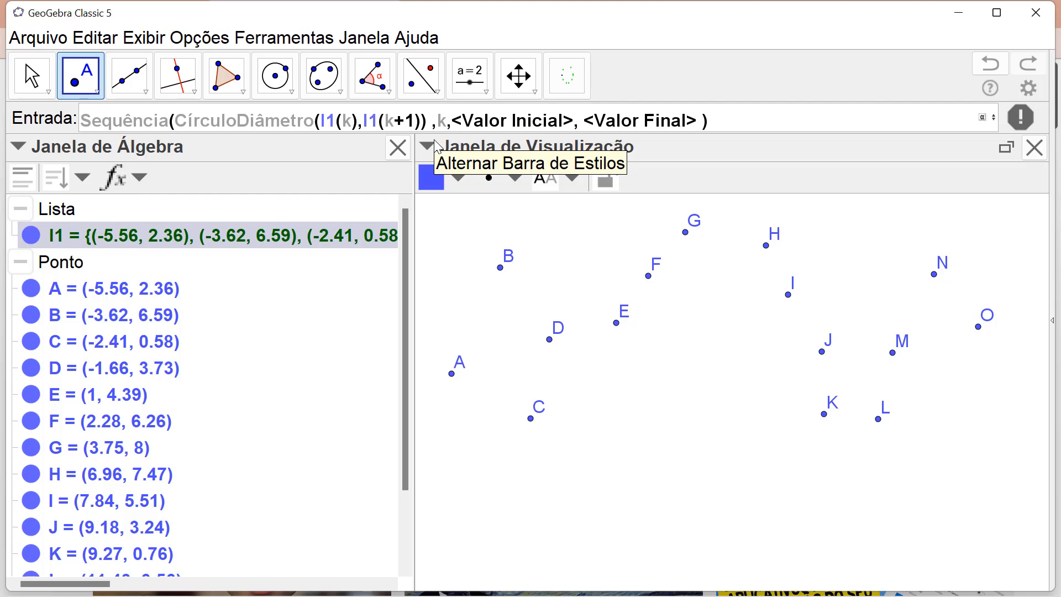
key("Tab")
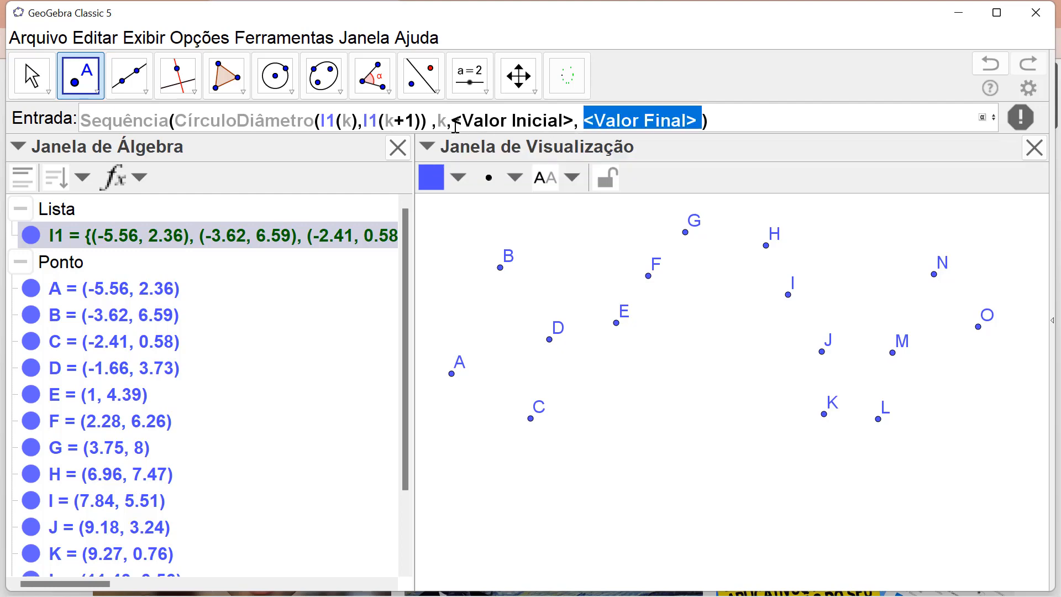
left_click_drag(451, 121, 574, 121)
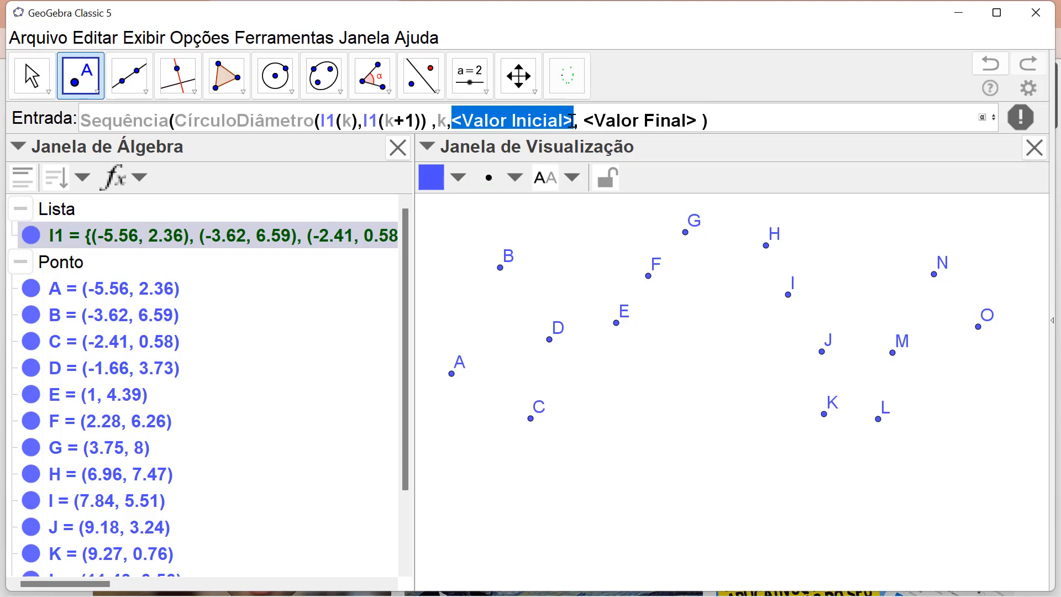
type("1")
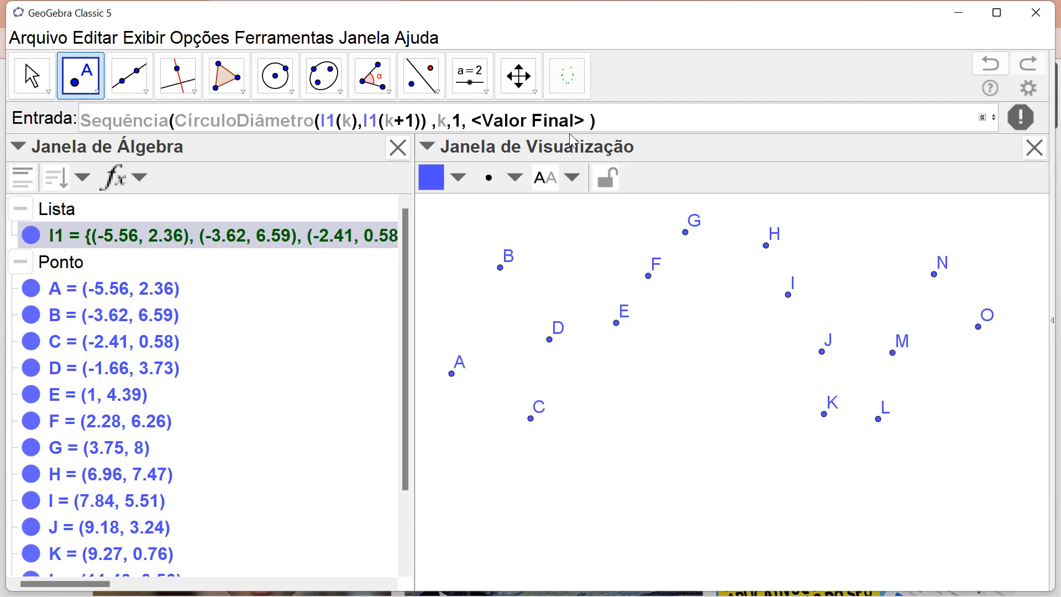
Set the Sequência's final value to Comprimento(l1)-1 and create the chain of circles
key("Tab")
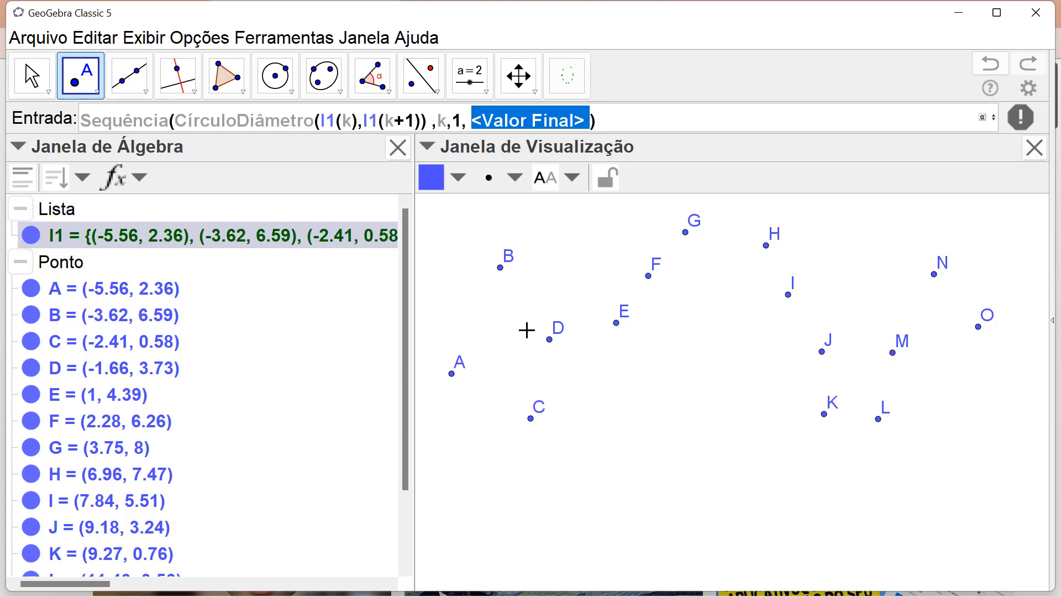
type("compri")
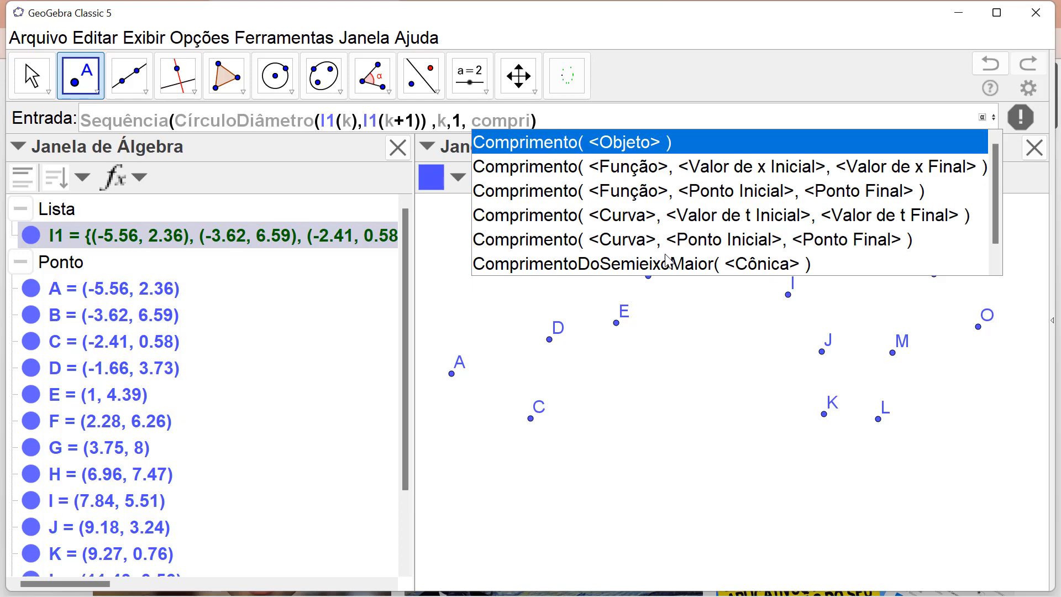
left_click(541, 148)
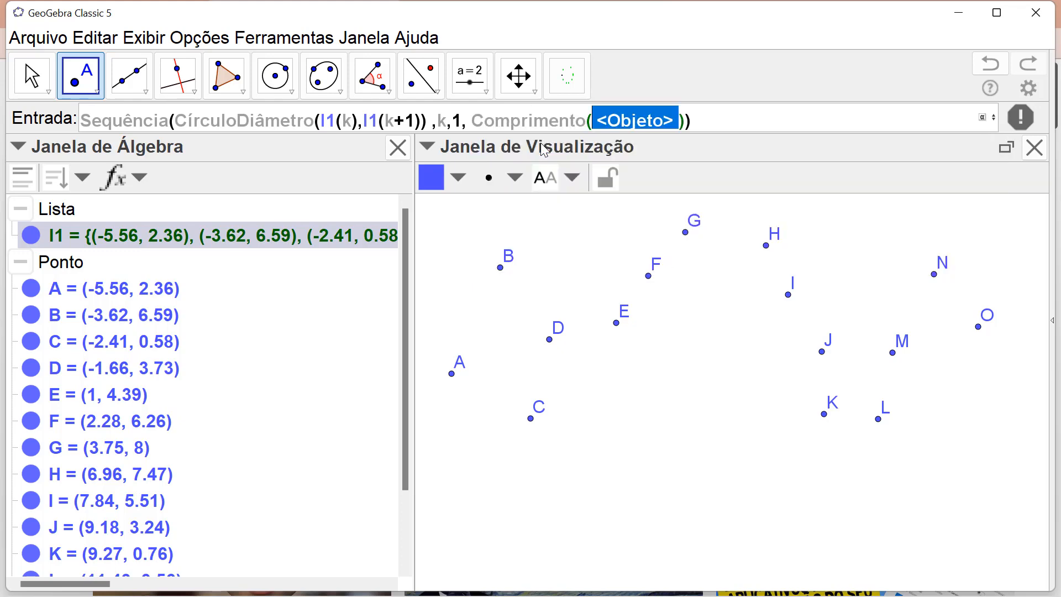
type("l1")
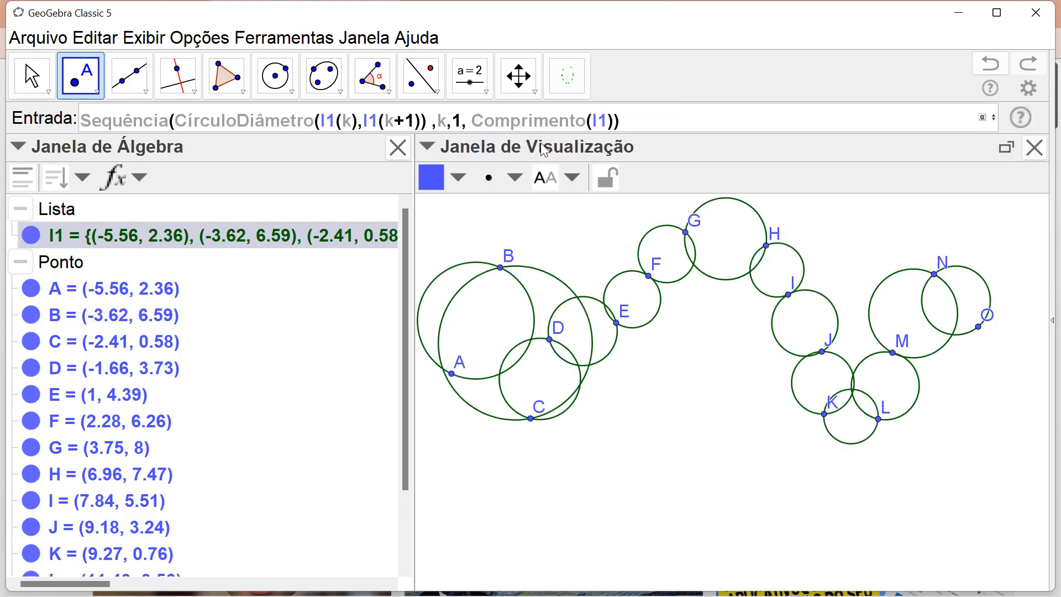
key("Right")
type("-1")
key("Return")
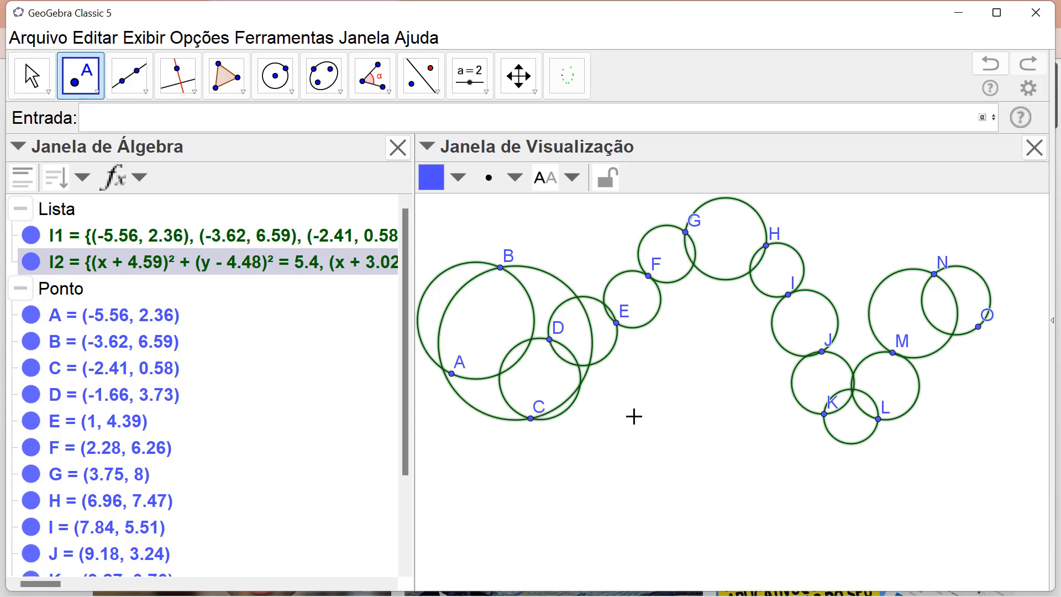
Move points F, C, D, E and G to about (2.23, 6.13), (-0.96, 7.09), (-0.56, 3.77), (1.55, 4.19) and (4.26, 6.57)
left_click(49, 91)
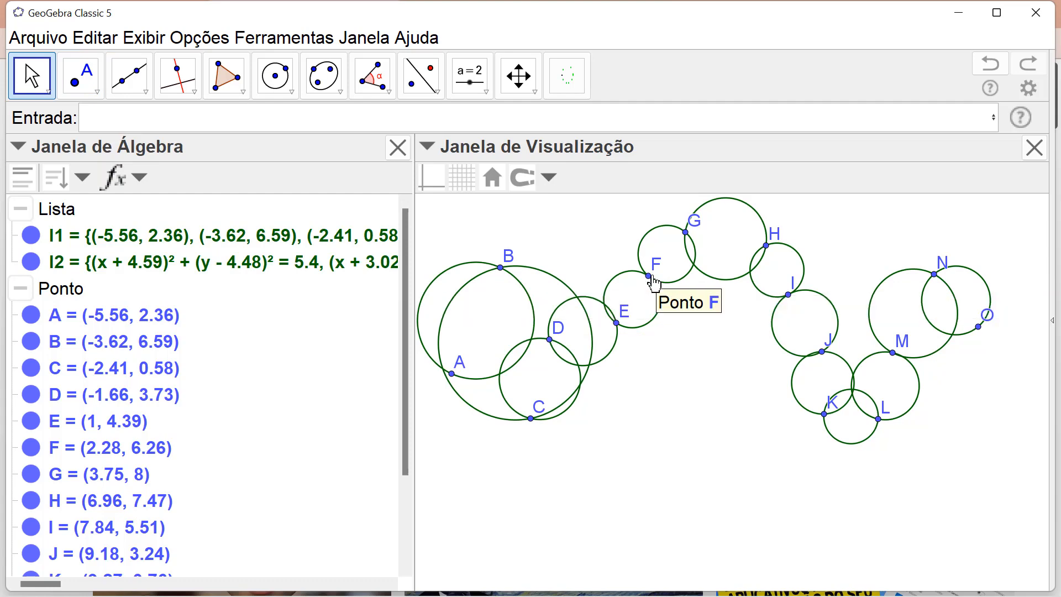
mouse_move(650, 276)
left_mouse_down()
mouse_move(706, 377)
mouse_move(718, 474)
mouse_move(706, 382)
mouse_move(649, 280)
left_mouse_up()
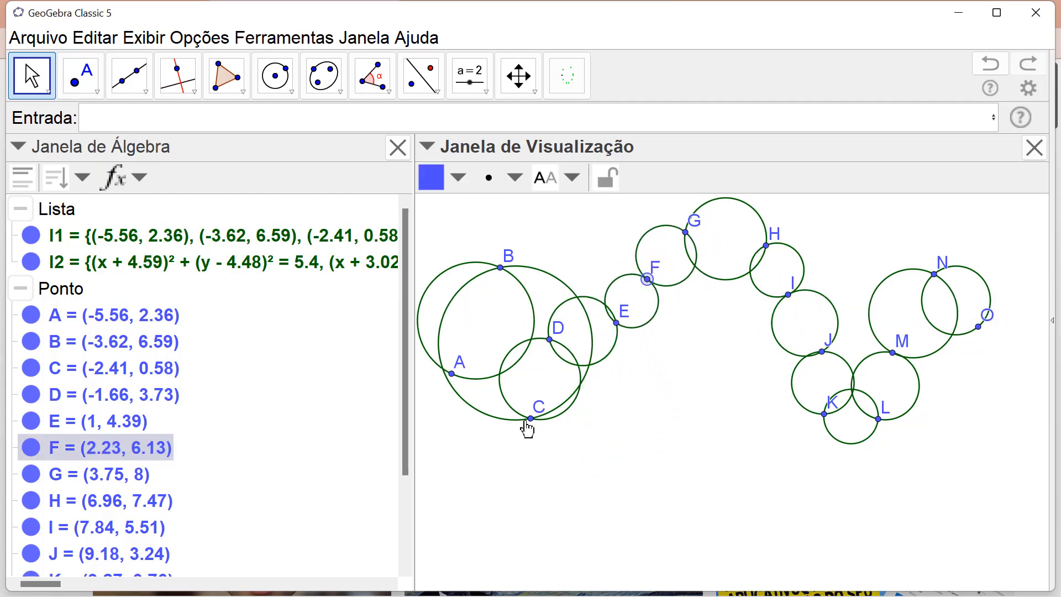
left_click_drag(531, 419, 572, 247)
left_click_drag(550, 341, 616, 312)
left_click_drag(686, 232, 702, 277)
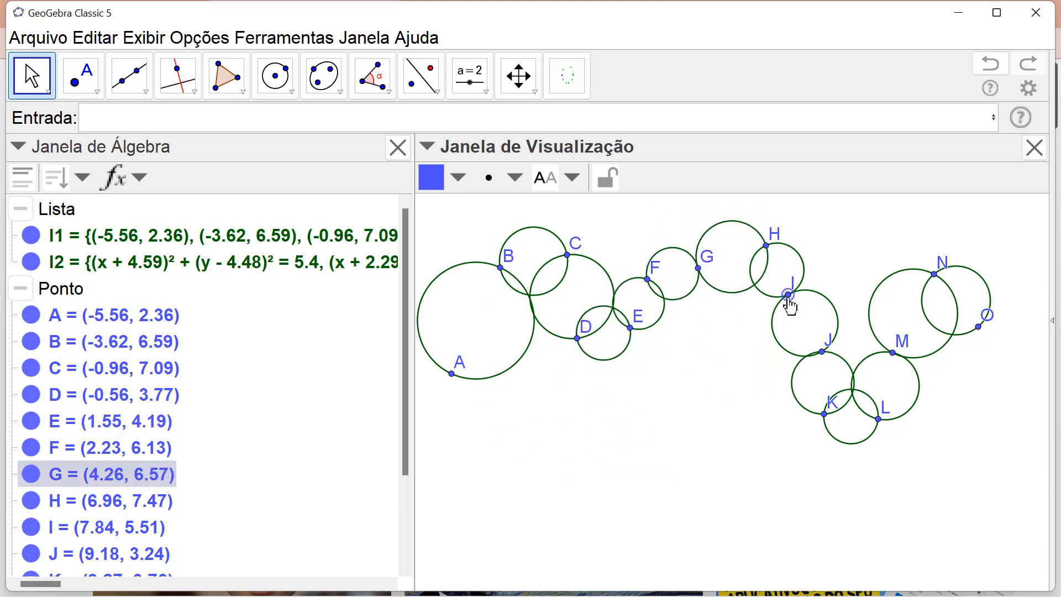
Move I to about (9.05, 5.05) and J to (8.63, 3.29), lower K, L and M, and place O inside the circle through M and N
left_click_drag(792, 302, 822, 314)
mouse_move(823, 358)
left_mouse_down()
mouse_move(800, 362)
mouse_move(818, 356)
left_mouse_up()
left_click_drag(826, 416, 781, 461)
left_click_drag(884, 420, 919, 474)
left_click_drag(899, 362, 925, 407)
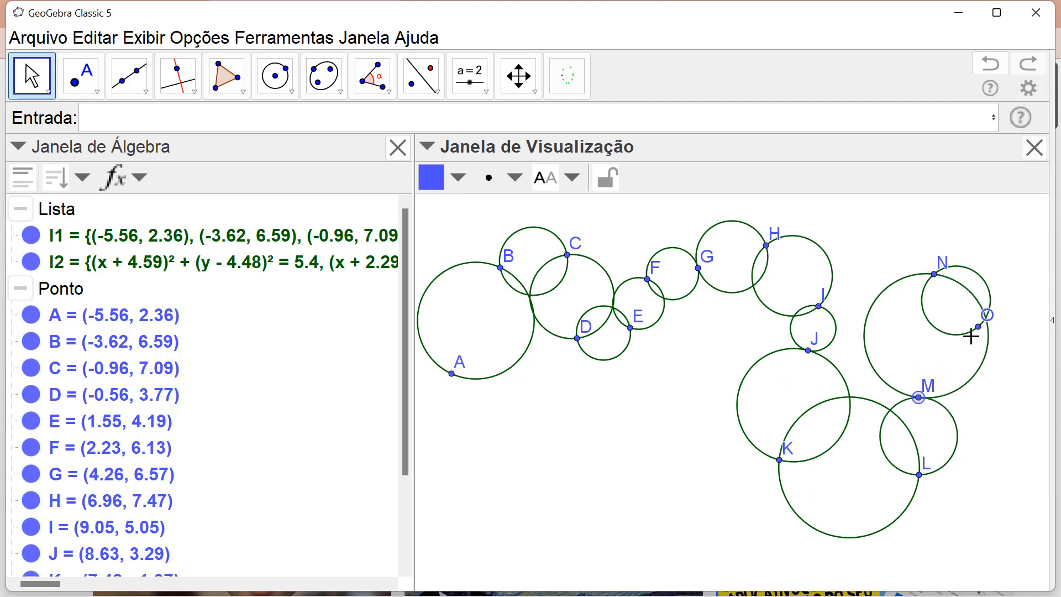
left_click_drag(977, 330, 931, 362)
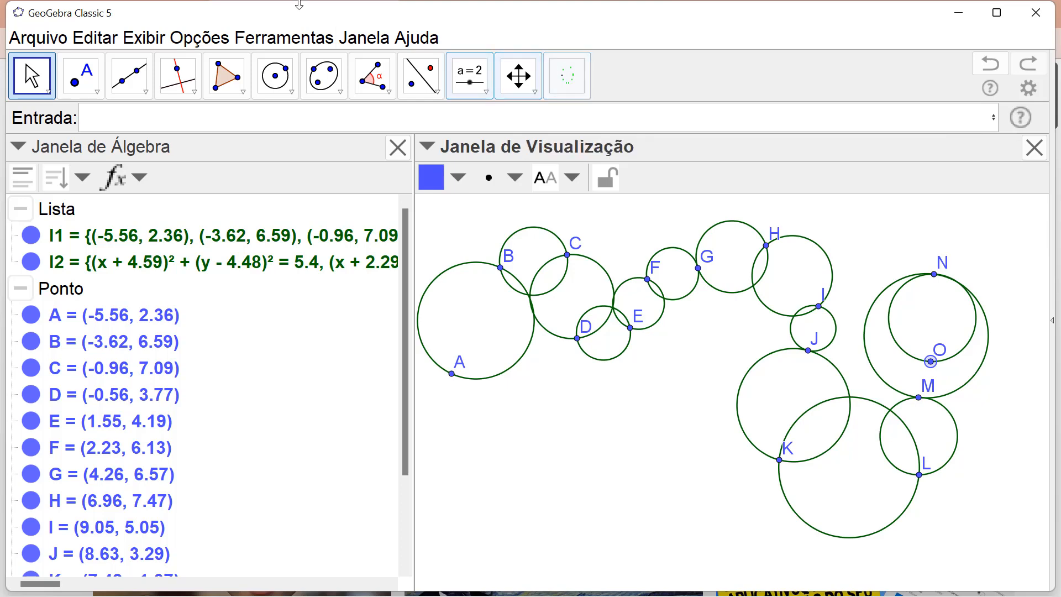
Save the Círculo Diâmetro tool in Downloads as the GeoGebra tool file (.ggt) CículoDiâmetro and close the tool manager
left_click(267, 40)
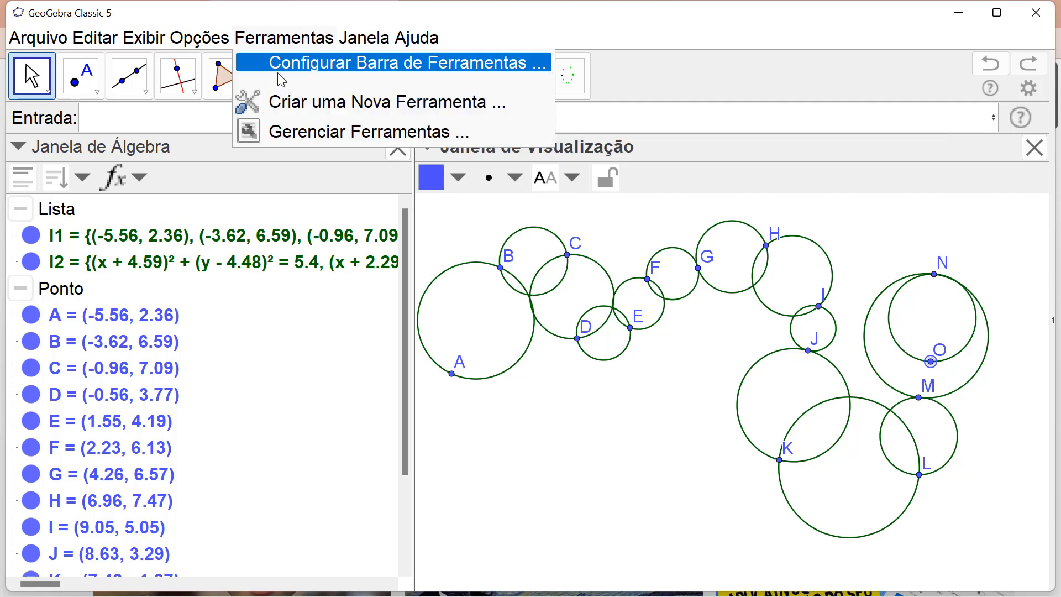
left_click(307, 143)
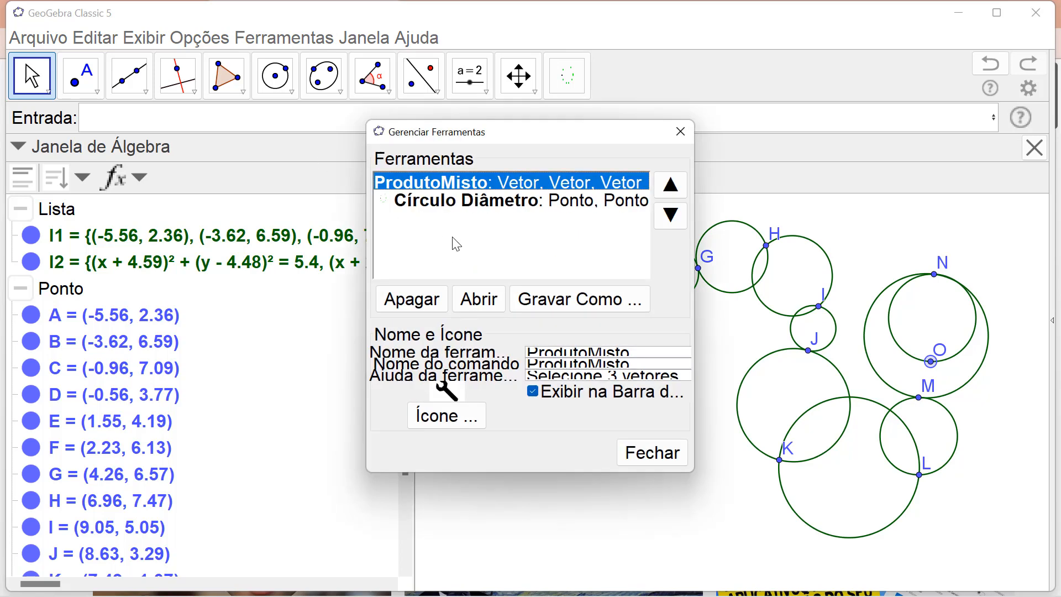
left_click(466, 208)
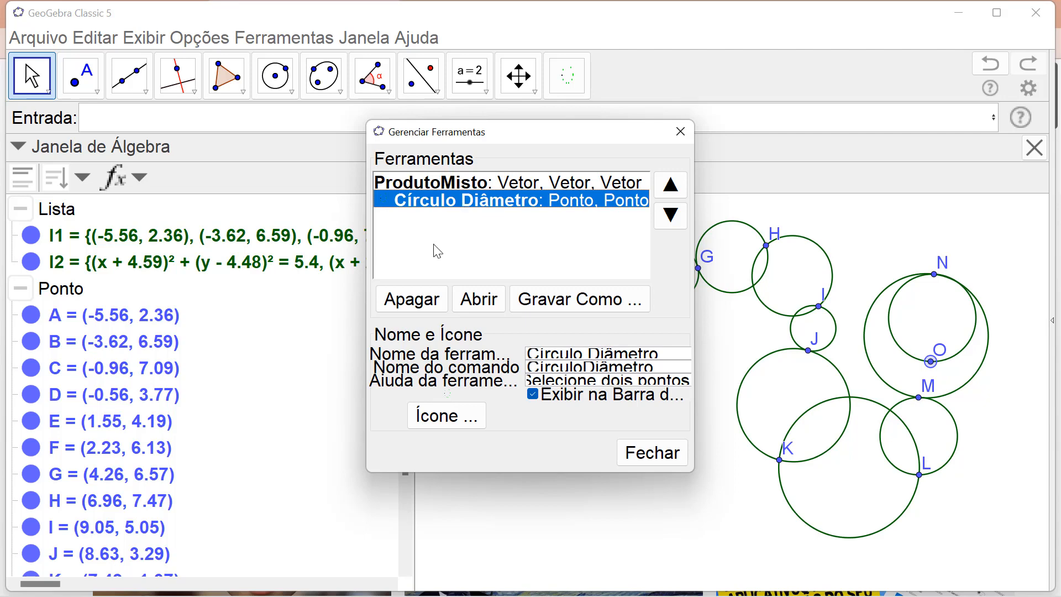
left_click(560, 312)
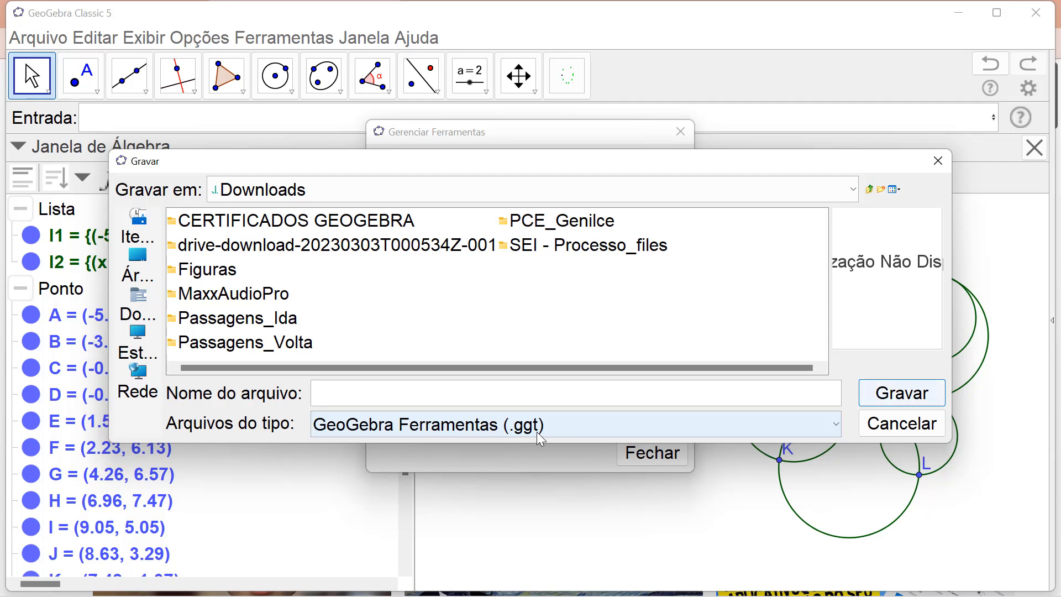
type("C")
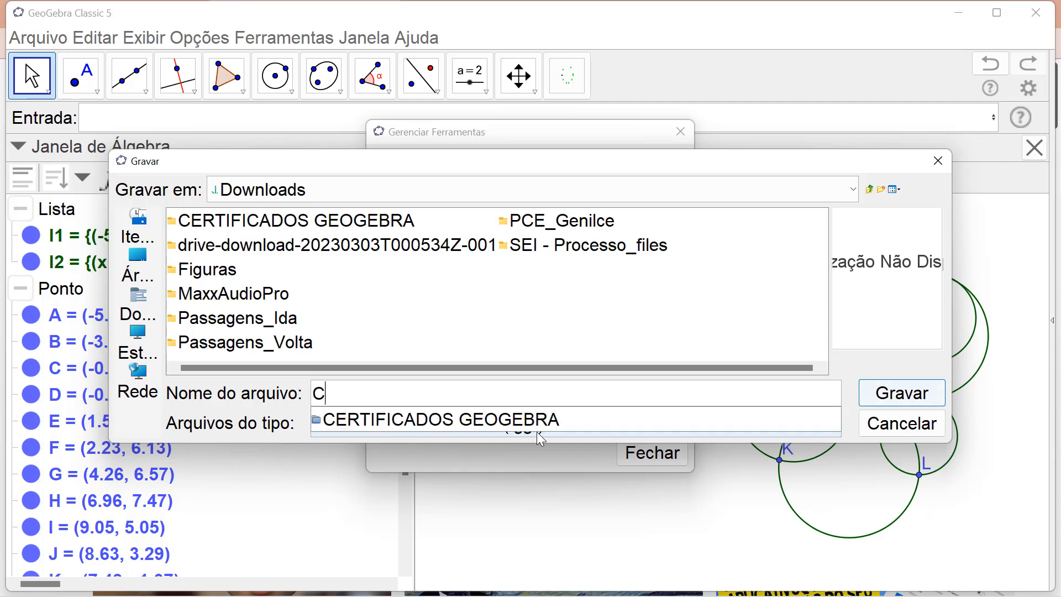
type("ículo")
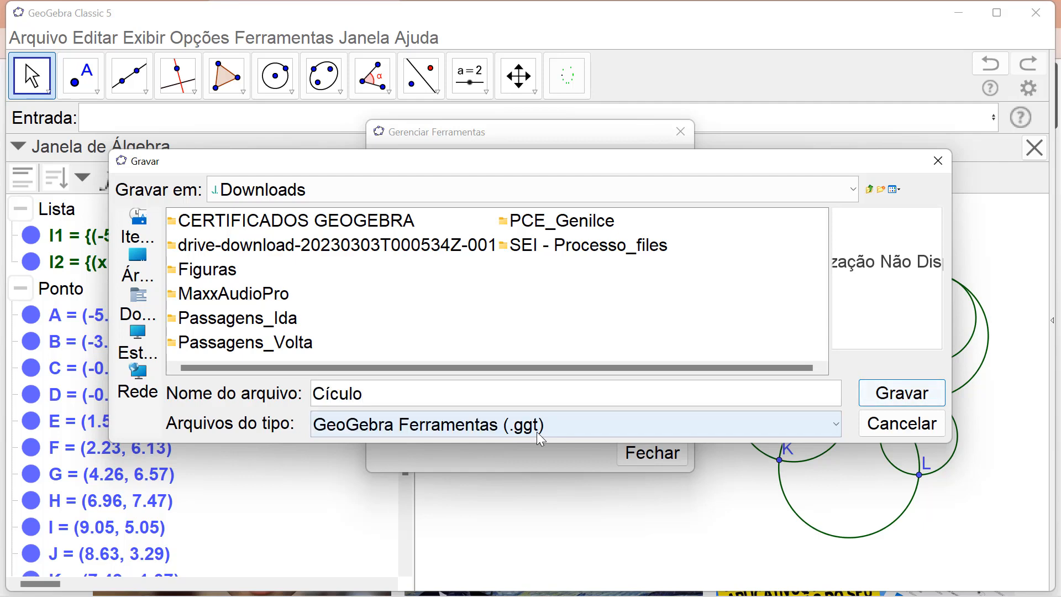
type("Diâmetro")
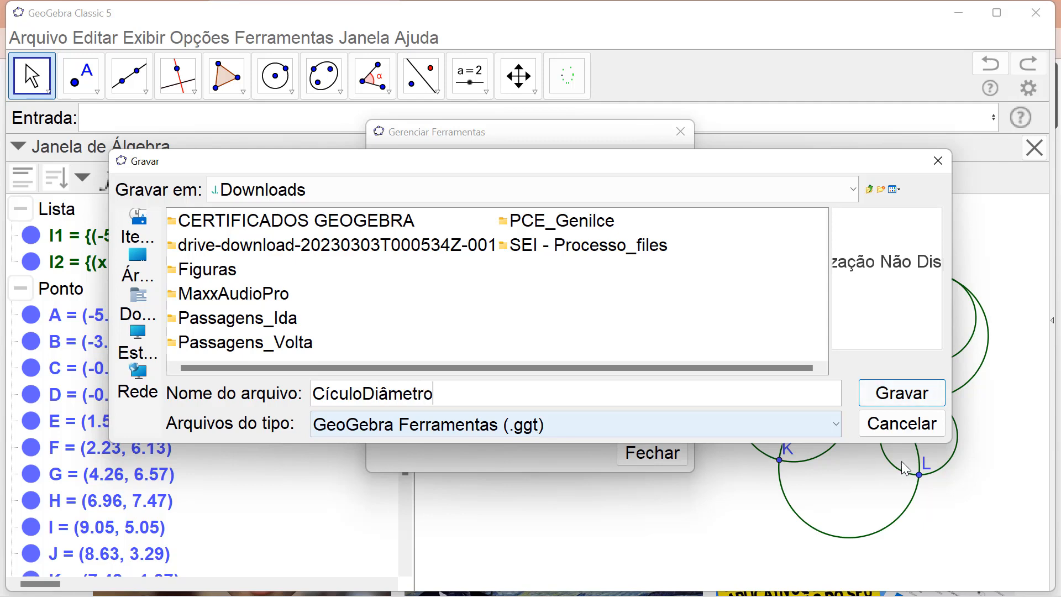
left_click(904, 393)
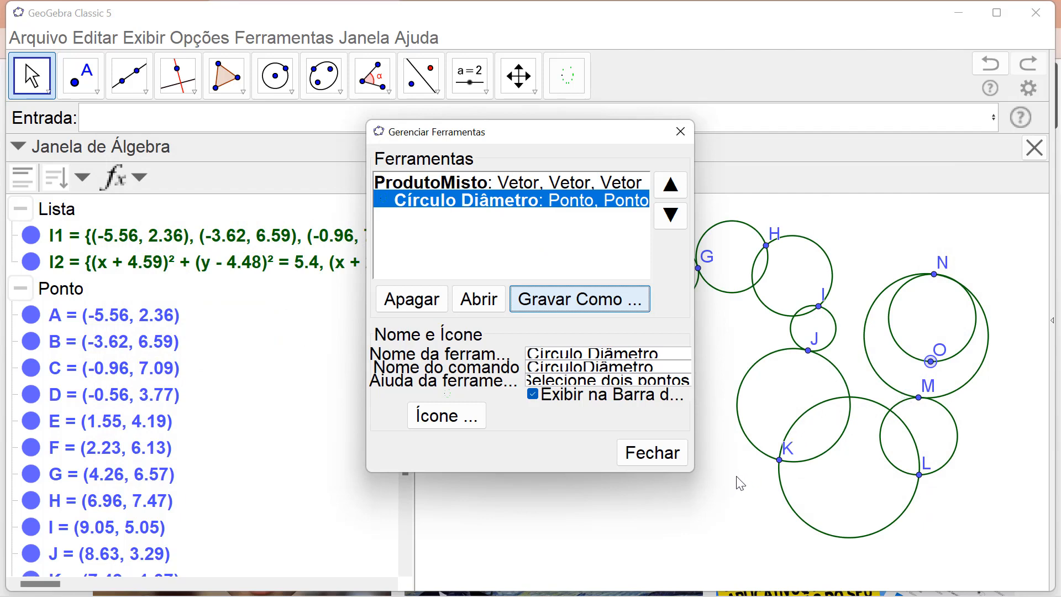
left_click(682, 133)
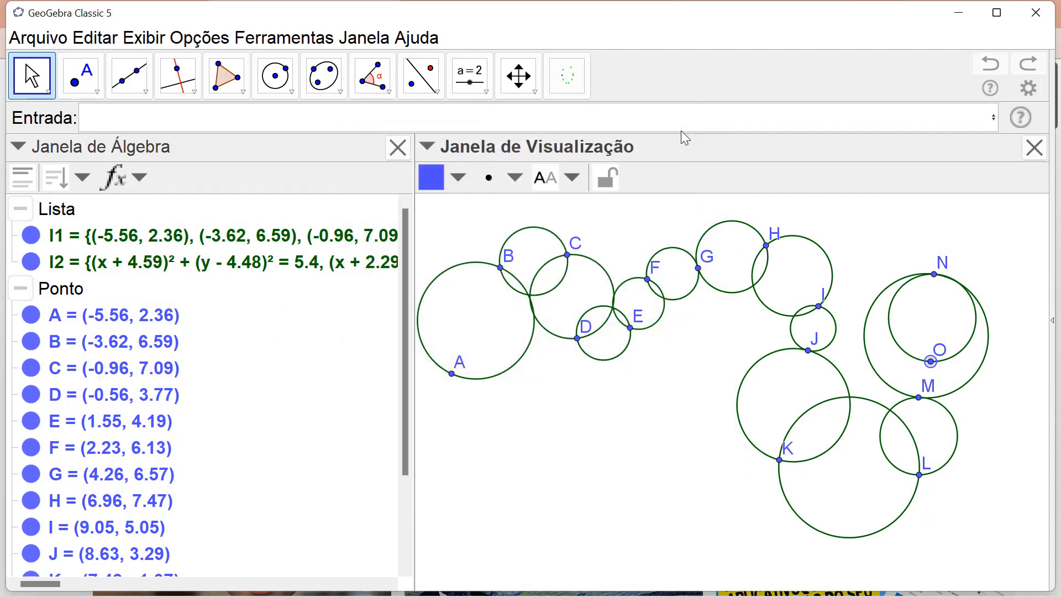
Remove the Círculo Diâmetro tool from the Geral toolbar, apply the change and close the configuration
left_click(299, 40)
left_click(309, 64)
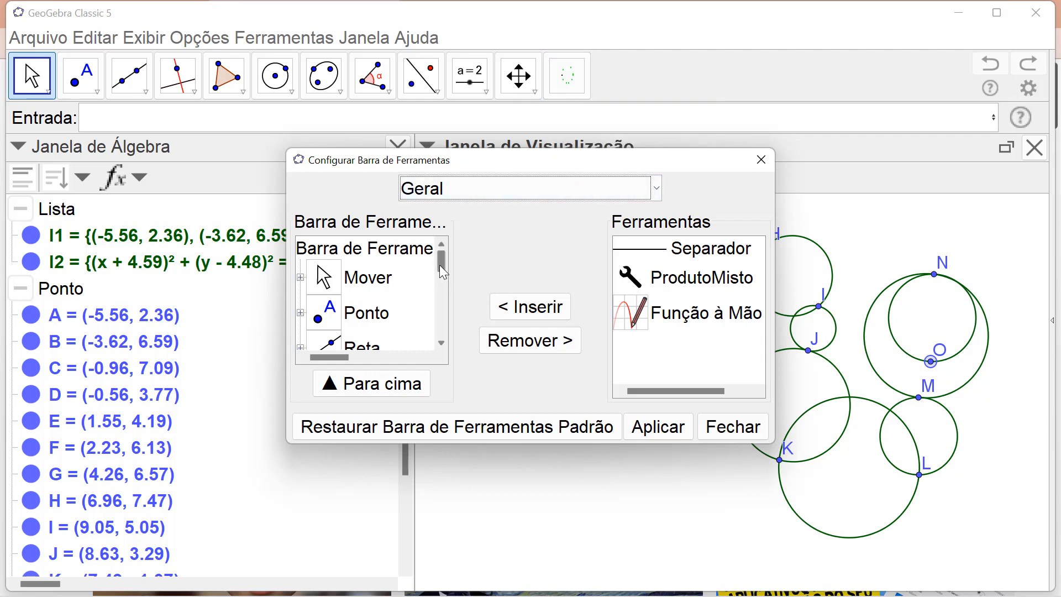
left_click_drag(439, 264, 457, 333)
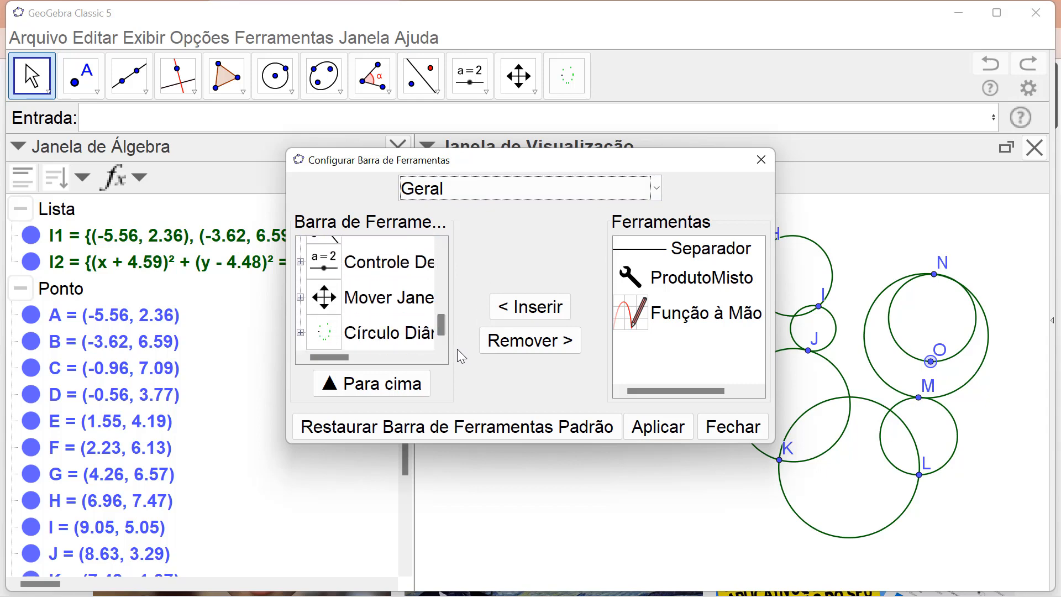
left_click(418, 325)
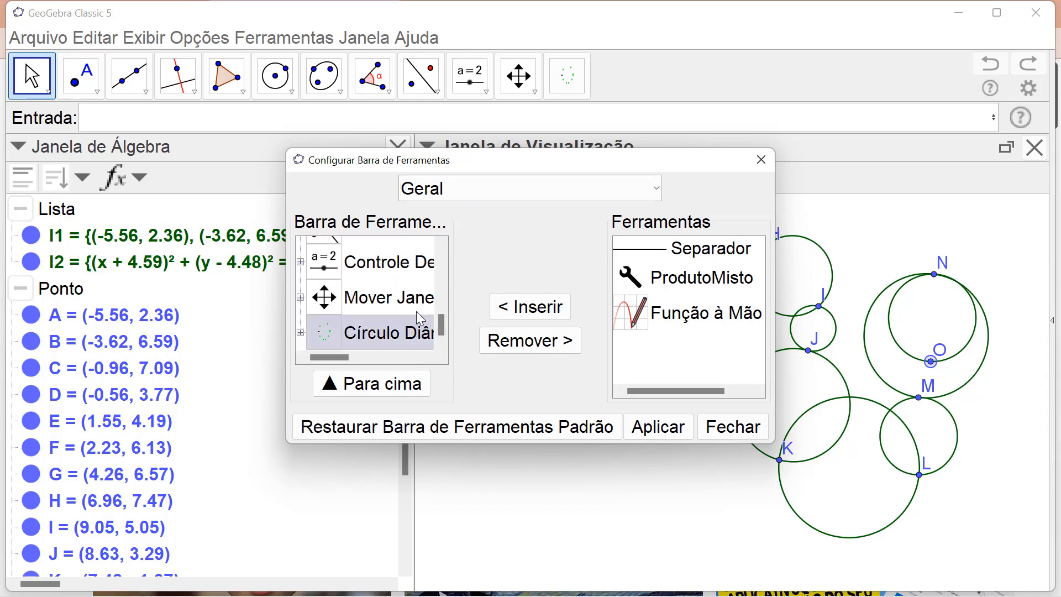
left_click(536, 346)
left_click(662, 429)
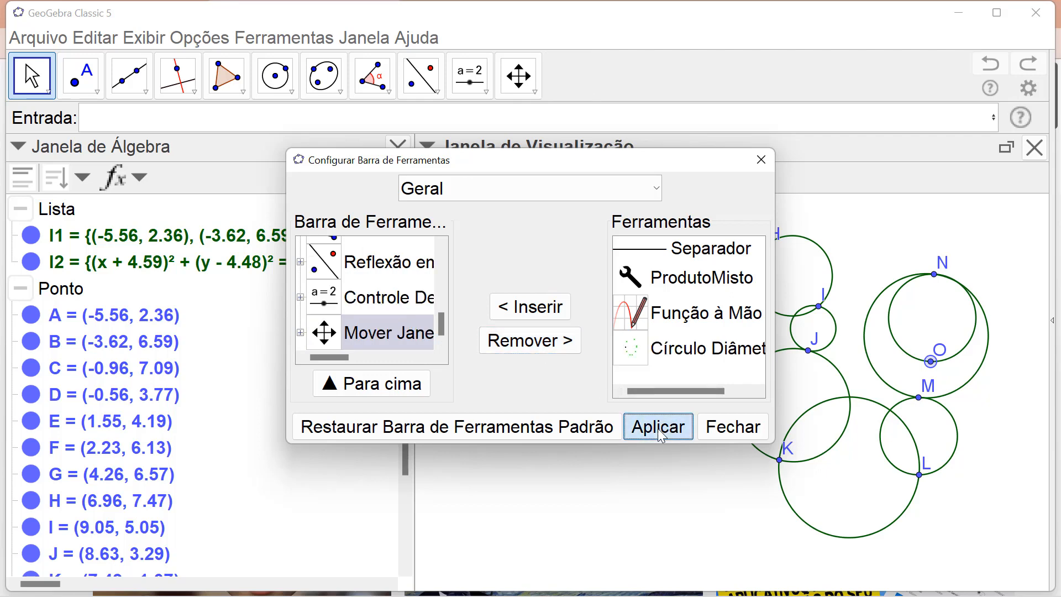
left_click(719, 427)
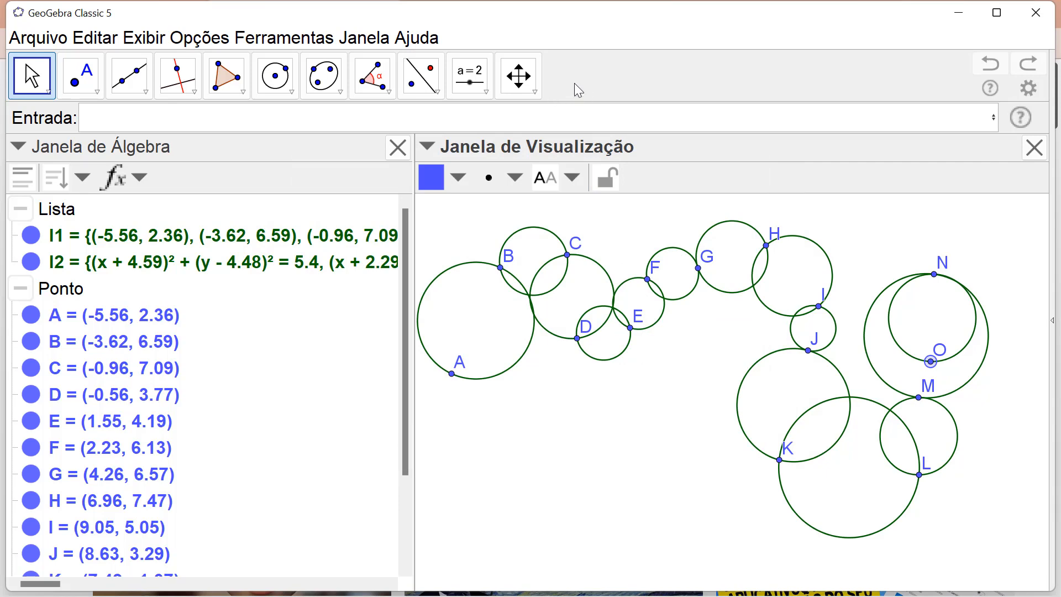
Insert the Círculo Diâmetro tool back into the Geral toolbar as its first entry and apply the change
left_click(261, 39)
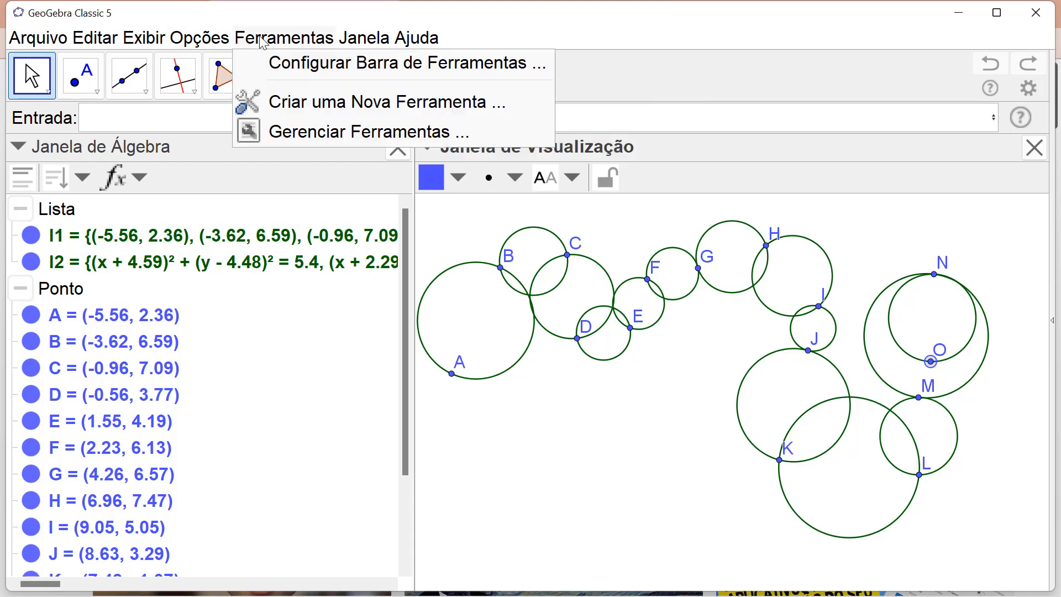
left_click(289, 64)
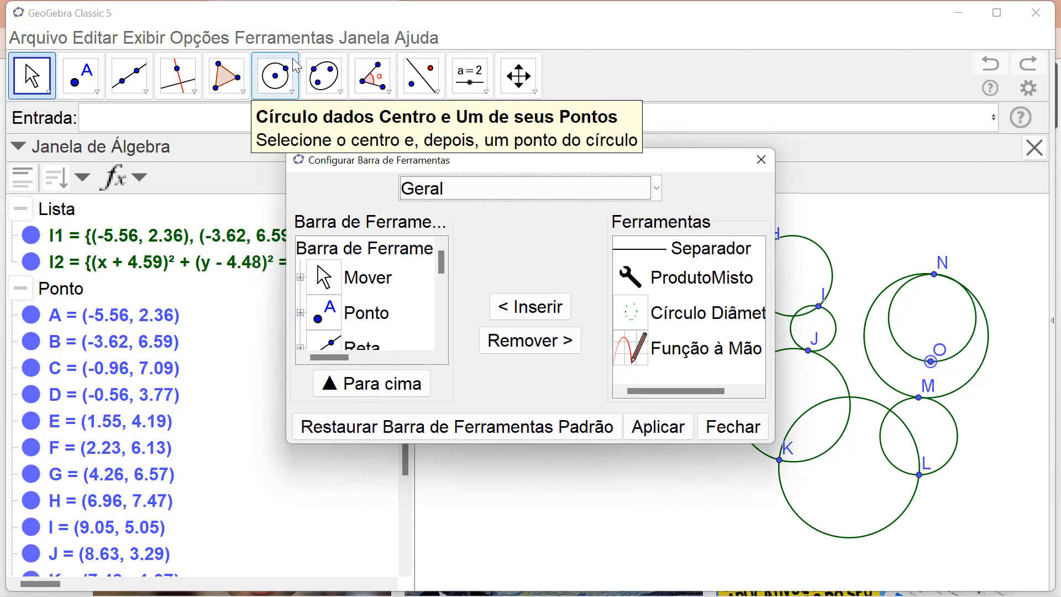
left_click_drag(441, 260, 449, 330)
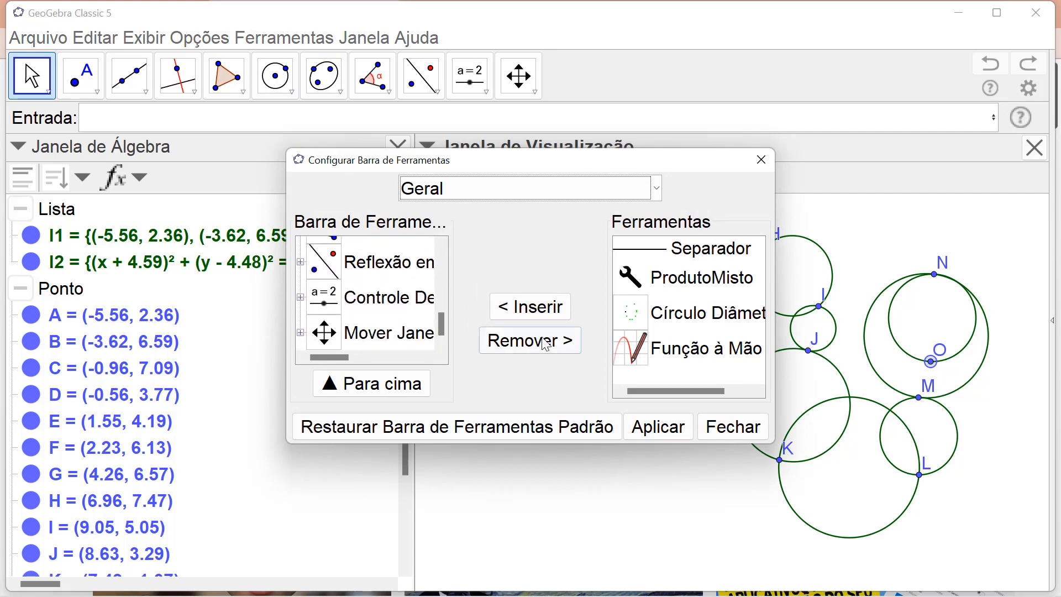
left_click(662, 316)
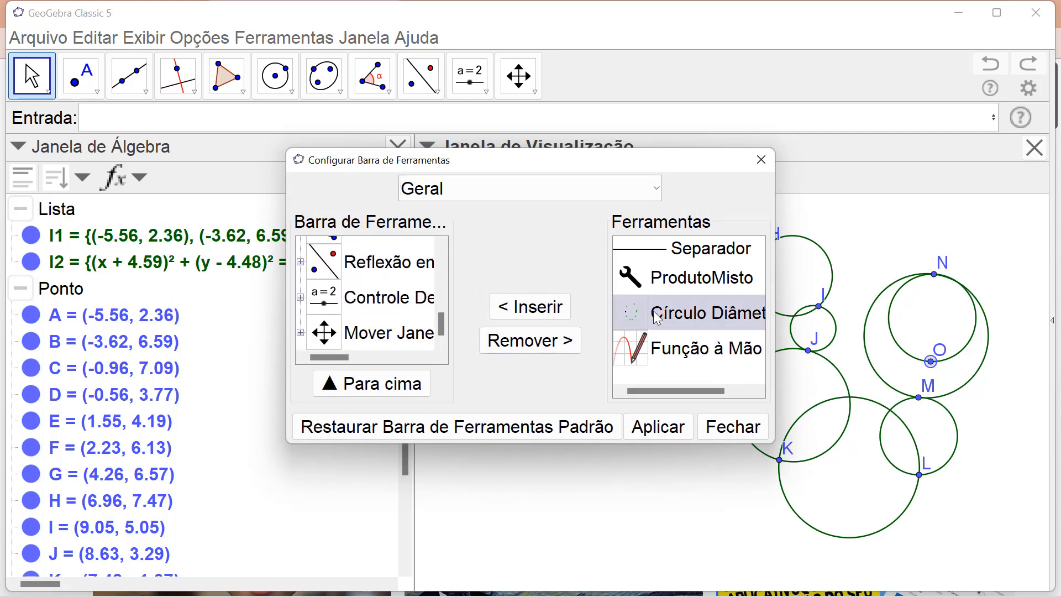
left_click(519, 311)
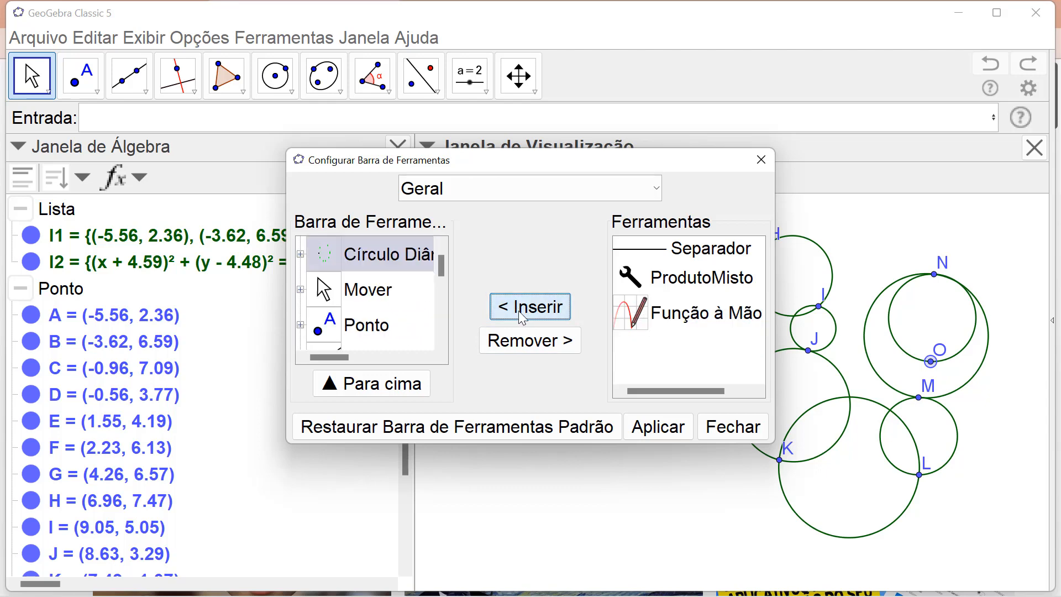
scroll(393, 278, "up", 1)
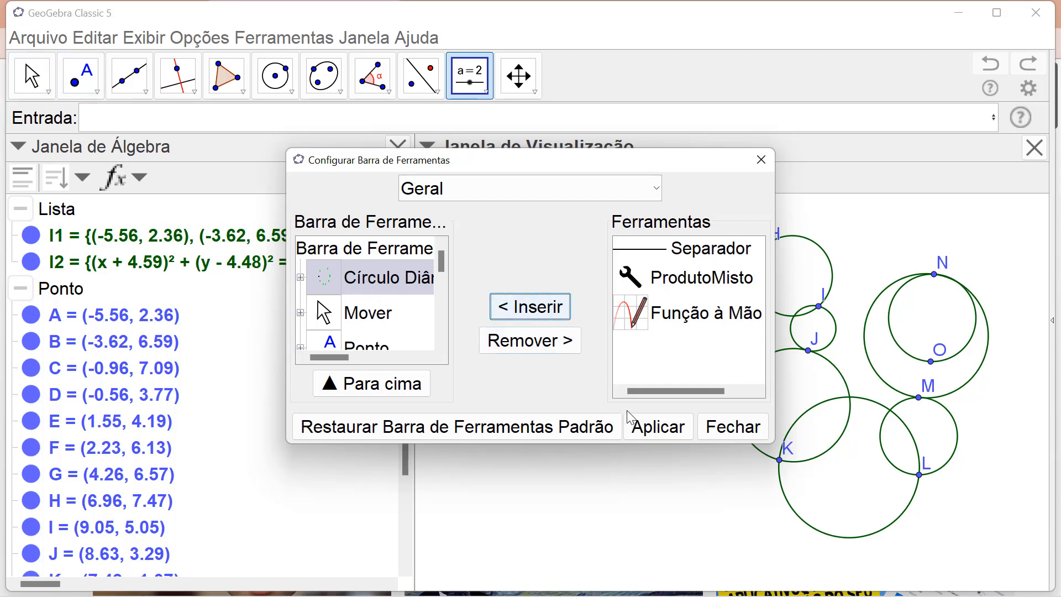
left_click(653, 428)
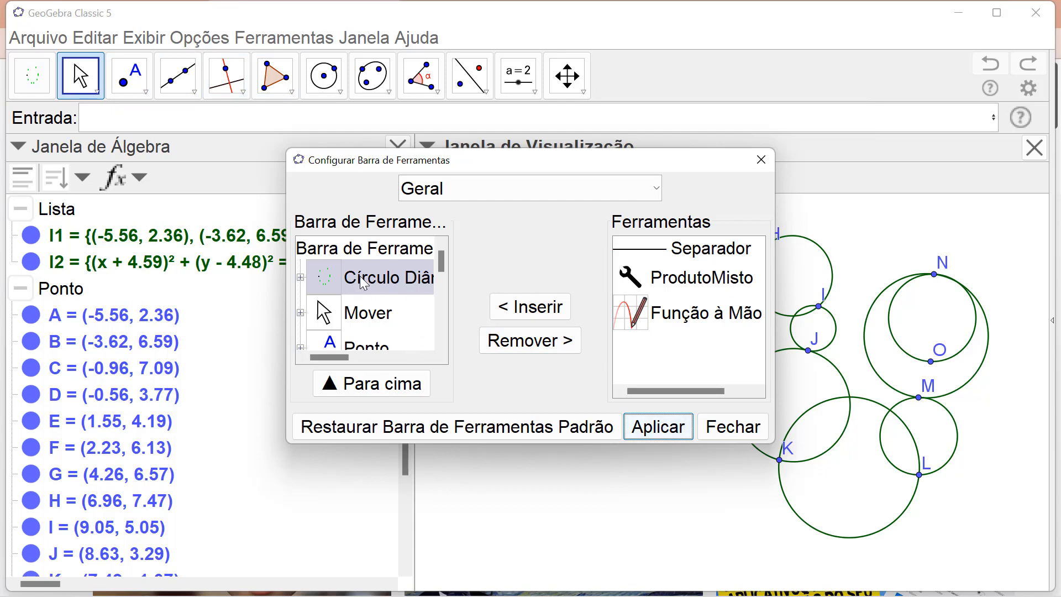
Move the Mover tool above Círculo Diâmetro in the toolbar order and apply the change
left_click(372, 282)
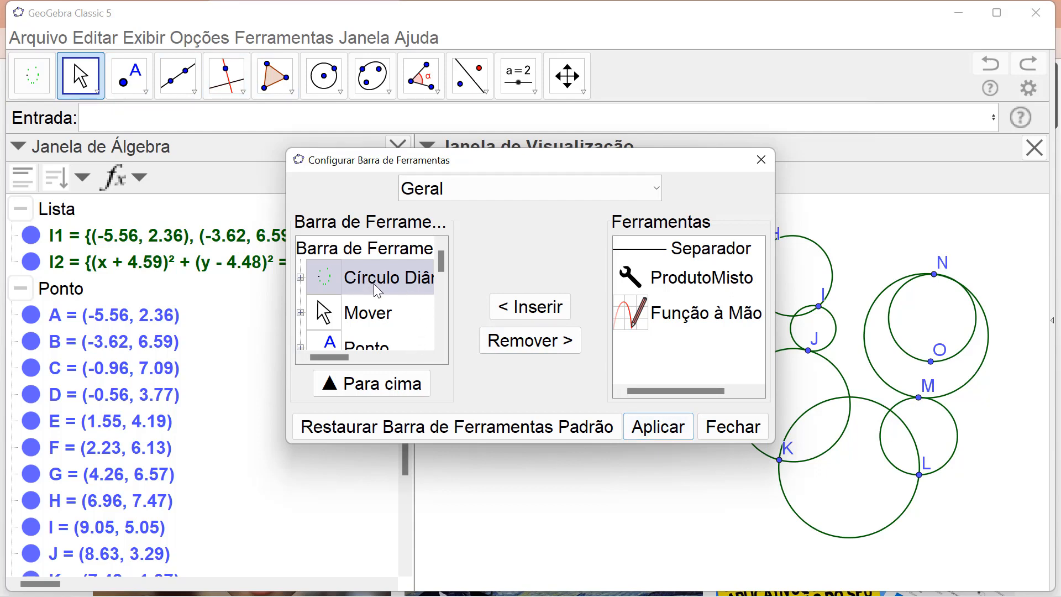
left_click(393, 385)
left_click(369, 314)
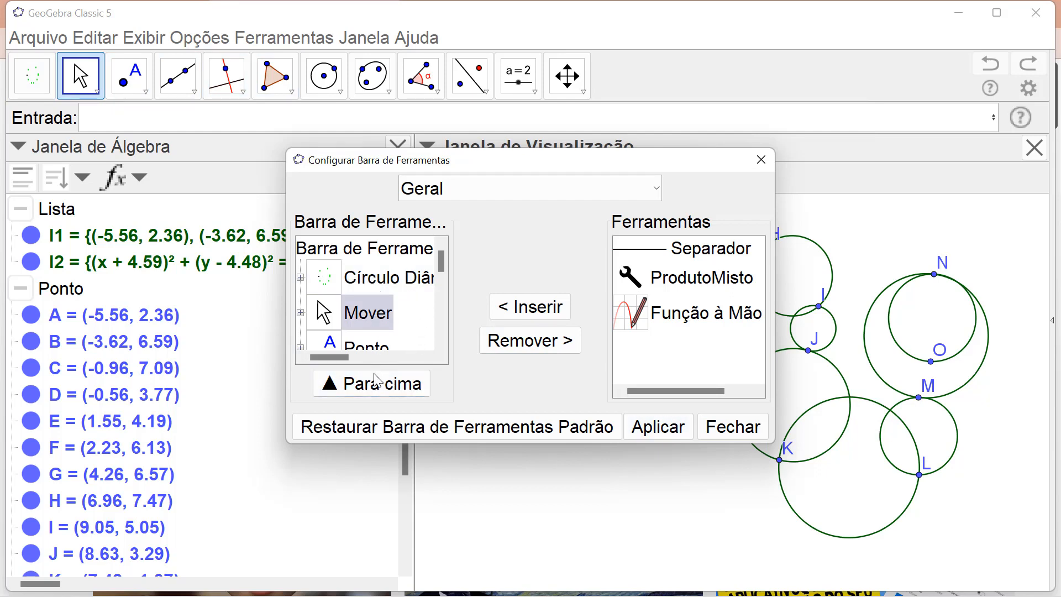
left_click(375, 390)
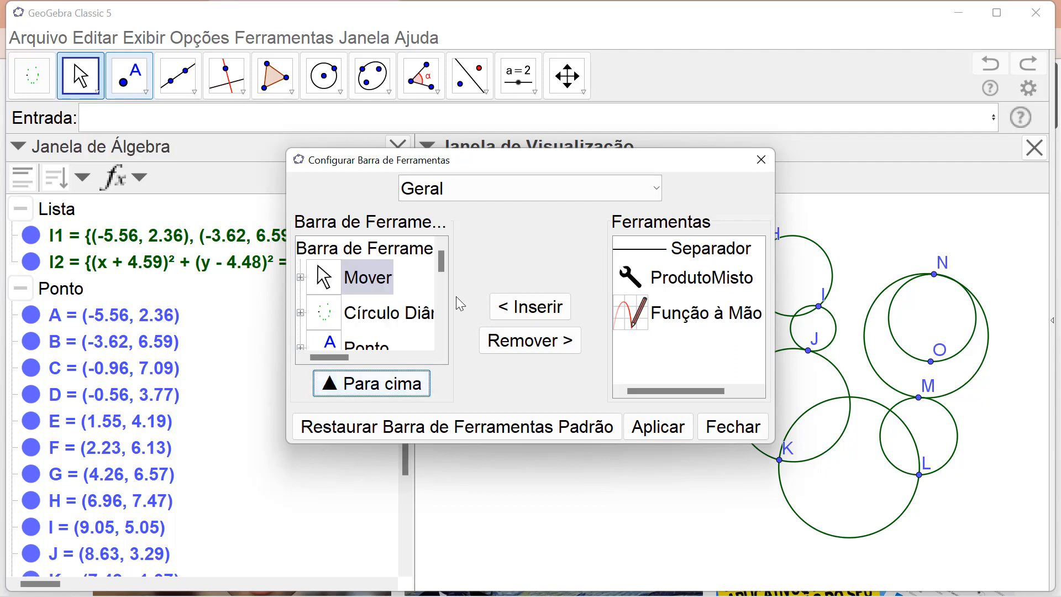
left_click(658, 427)
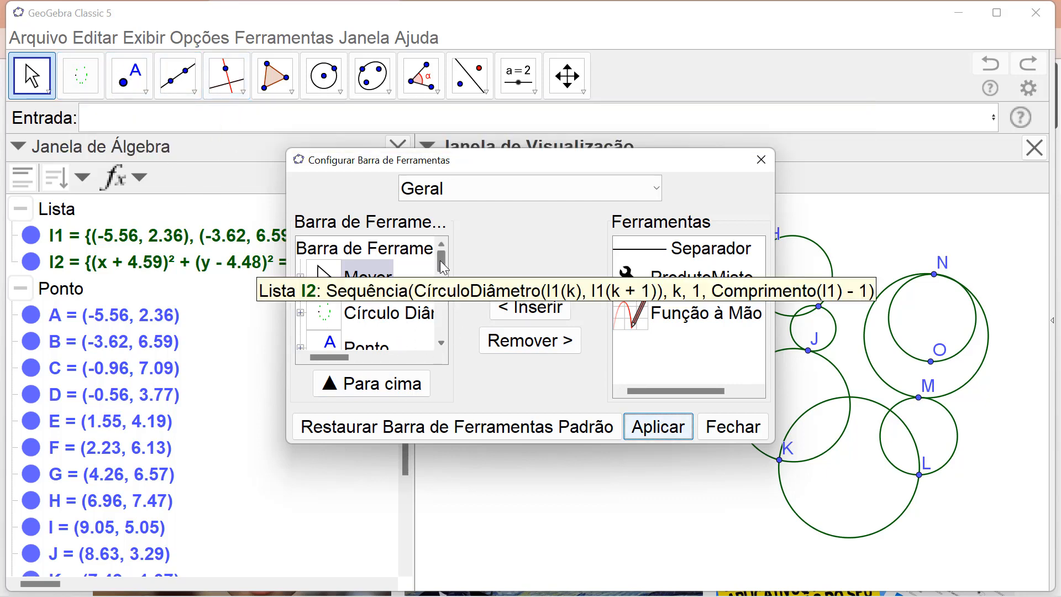
Move the Ponto tool above Círculo Diâmetro in the toolbar order, apply the change and close the configuration
left_click_drag(441, 260, 441, 272)
left_click(359, 288)
left_click(333, 384)
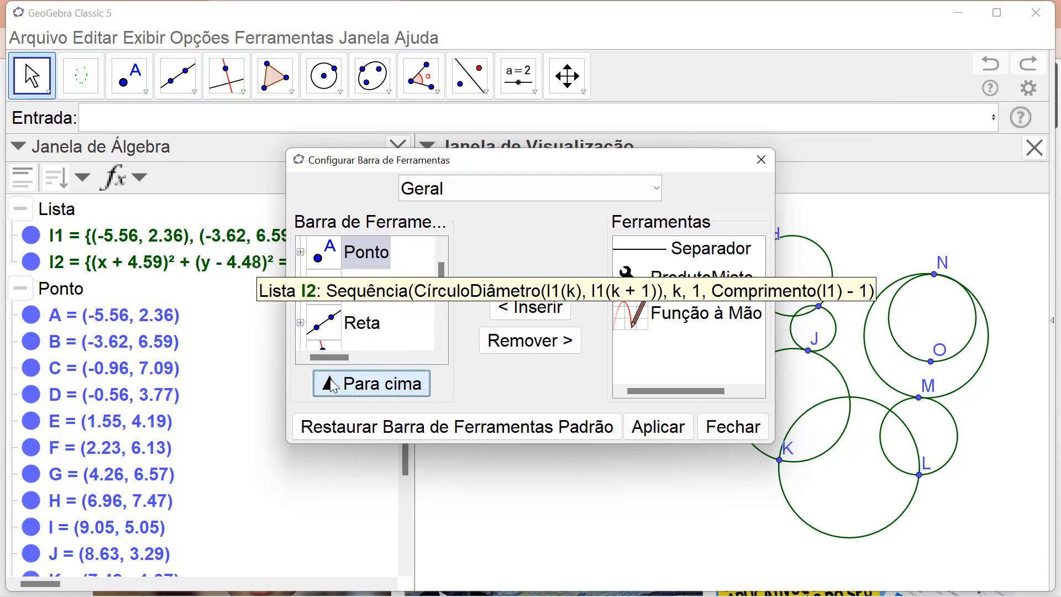
left_click_drag(446, 271, 442, 234)
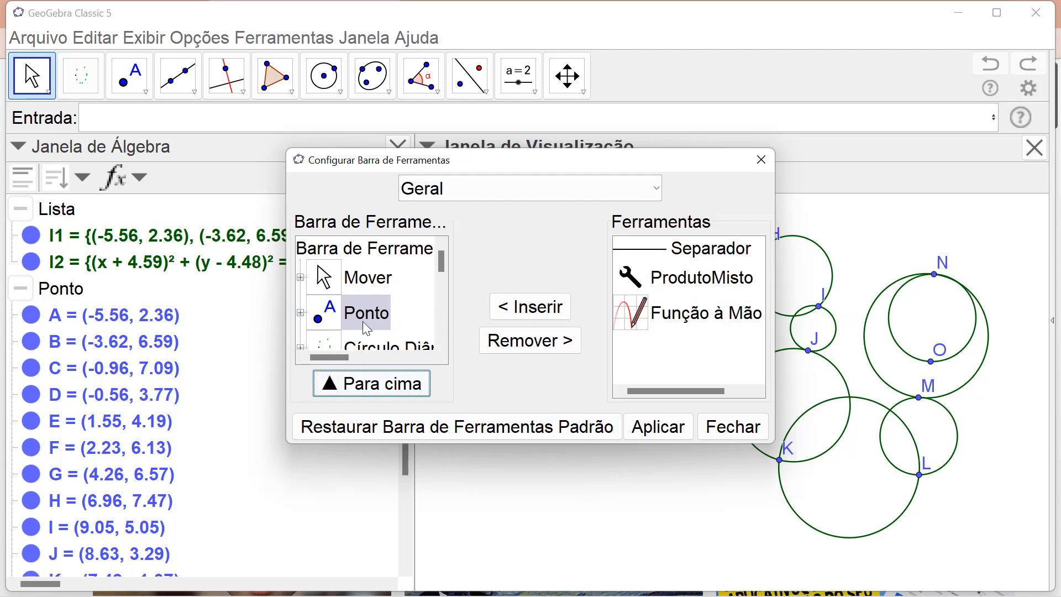
left_click(656, 439)
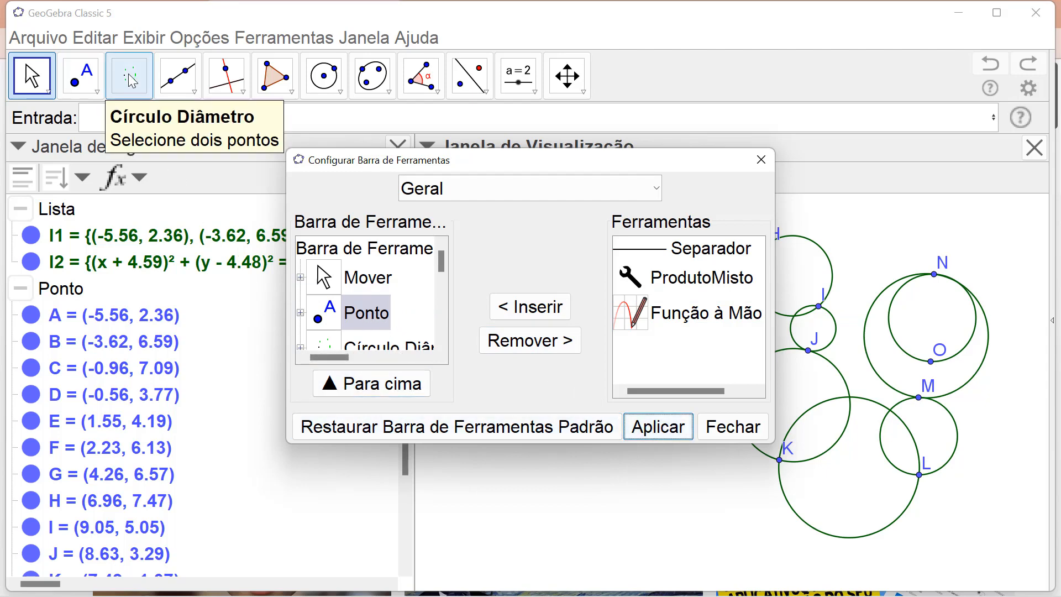
left_click(718, 424)
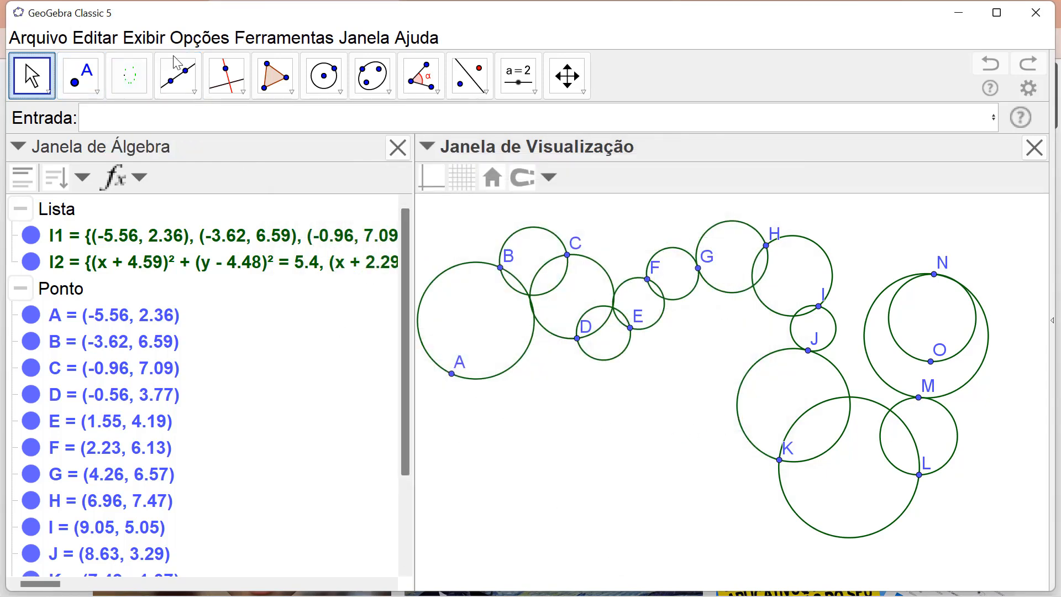
Draw a circle from two new diameter endpoints with the Círculo Diâmetro tool, centred at about (-1.18, -2.29), in the empty area below the chain
left_click(129, 77)
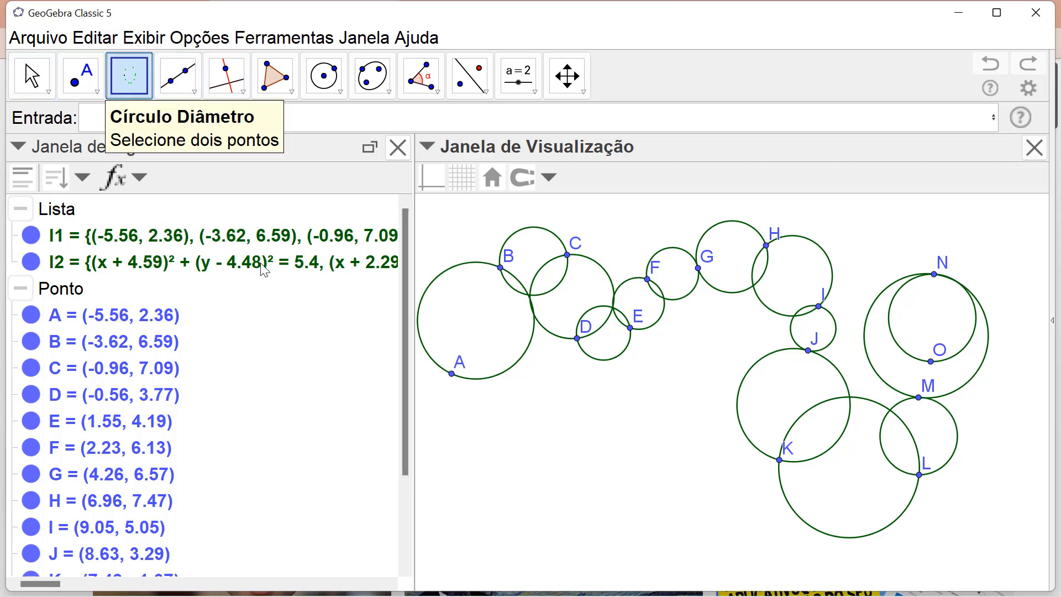
left_click(515, 514)
left_click(607, 468)
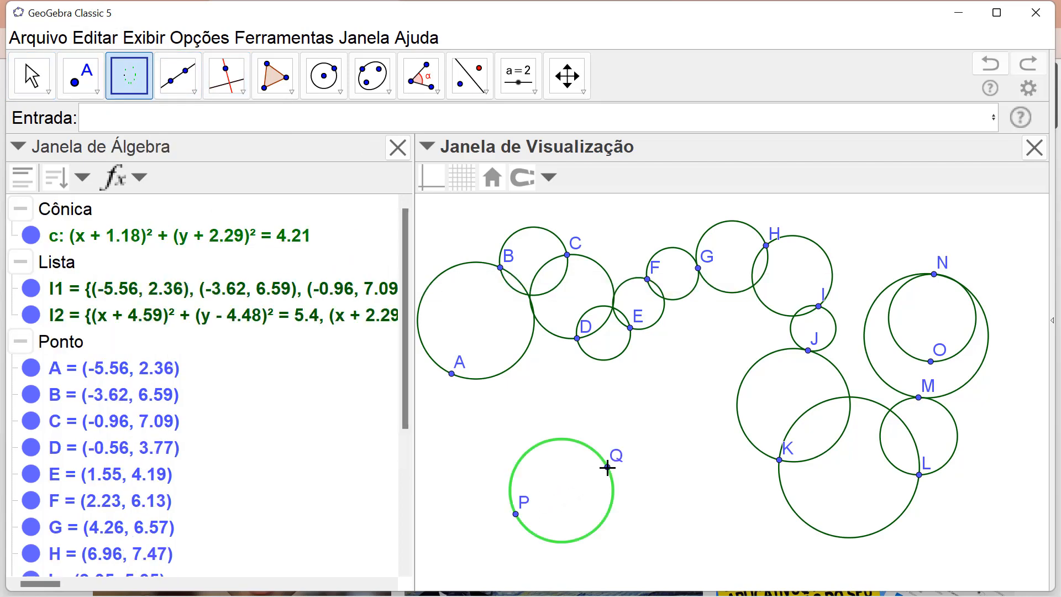